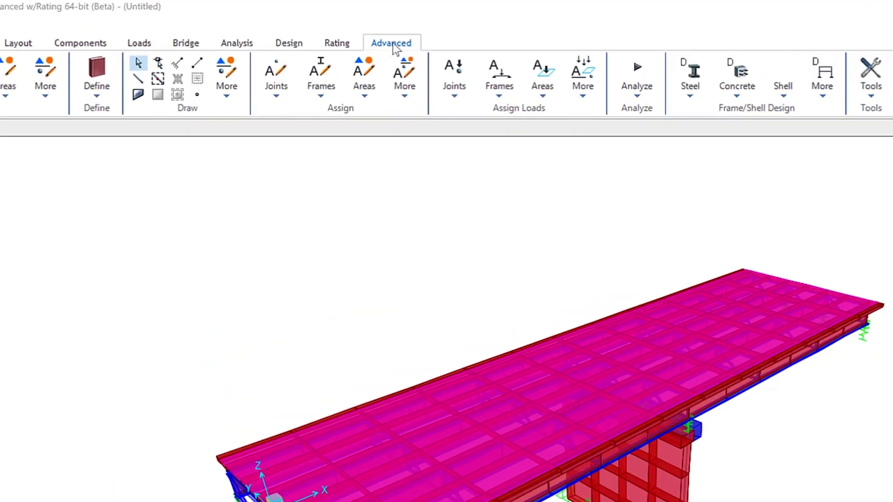
# - Open Assign Frame Hinges for the six selected frames and choose Distributed Plasticity distribution
pyautogui.click(305, 37)
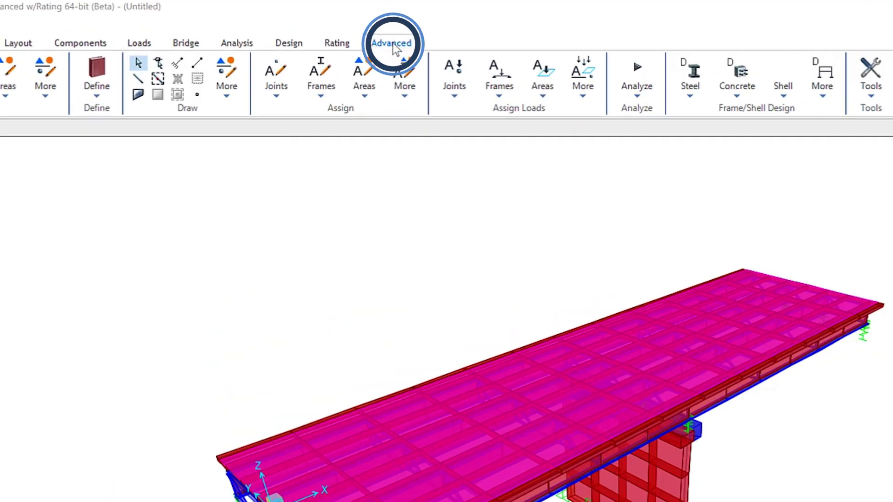
pyautogui.click(321, 75)
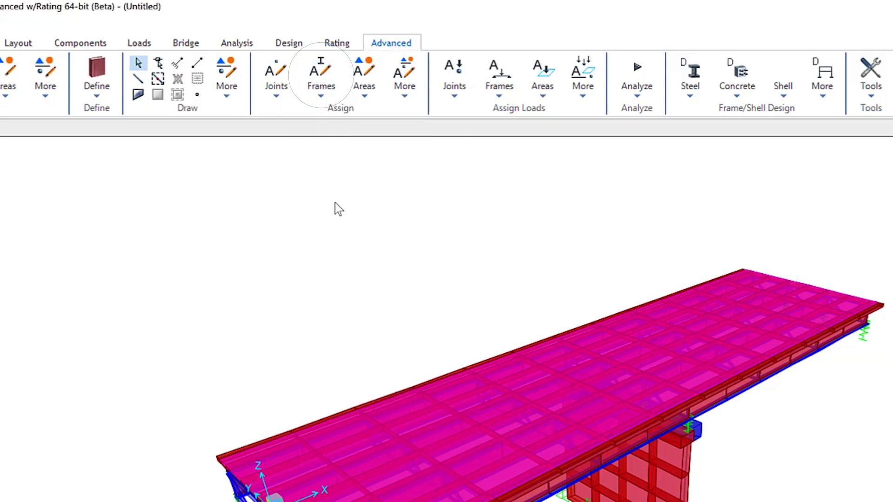
pyautogui.click(323, 93)
pyautogui.click(336, 339)
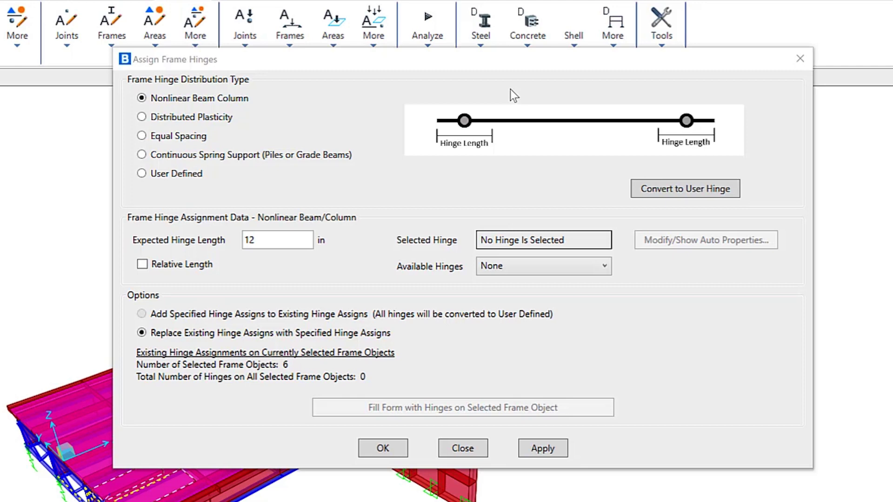
pyautogui.click(141, 97)
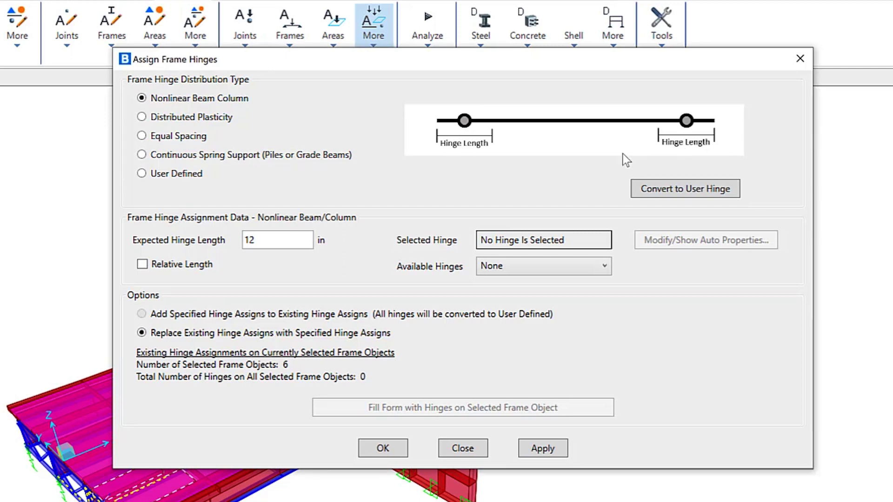
pyautogui.click(172, 122)
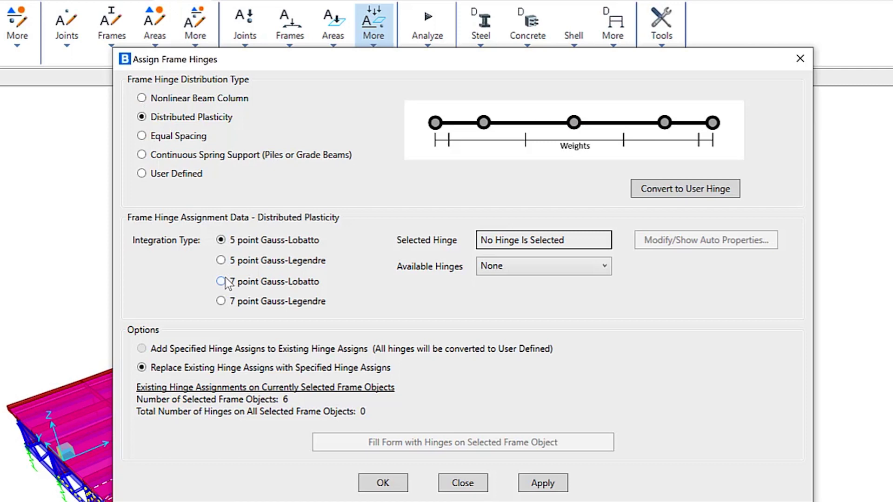
# - Compare the Gauss integration types, choose 7 point Gauss-Legendre, then switch distribution to Equal Spacing
pyautogui.click(236, 262)
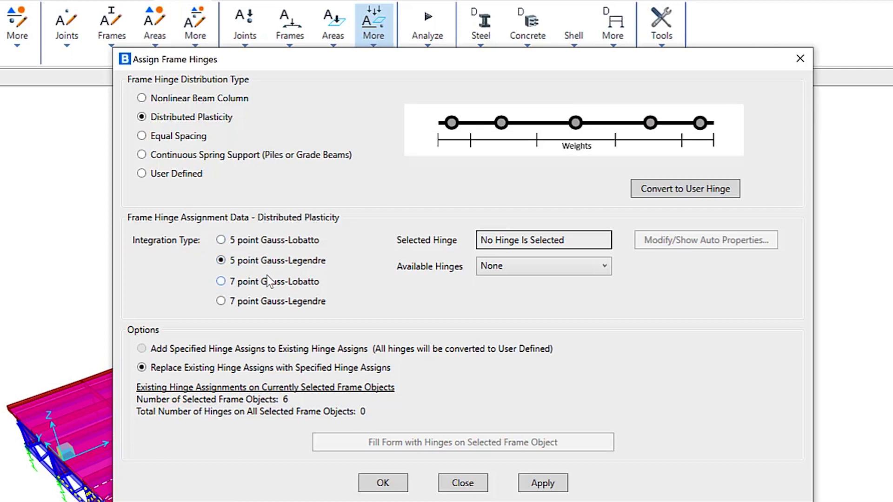
pyautogui.click(266, 242)
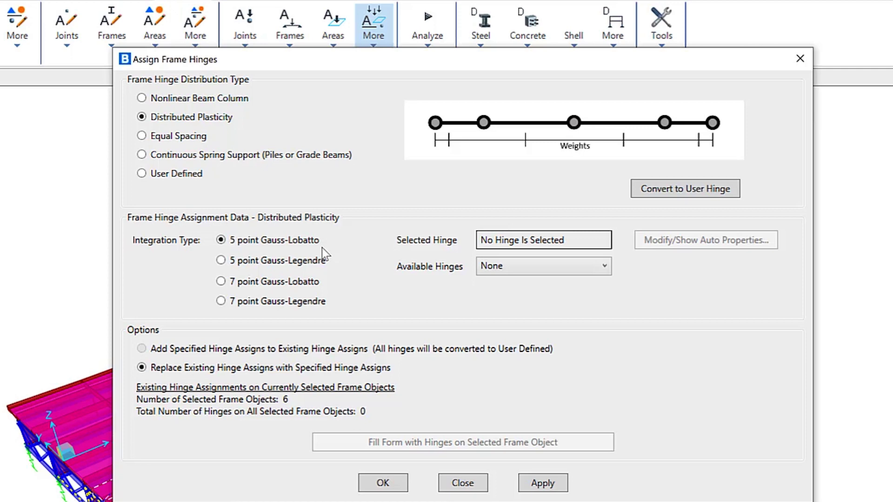
pyautogui.click(511, 268)
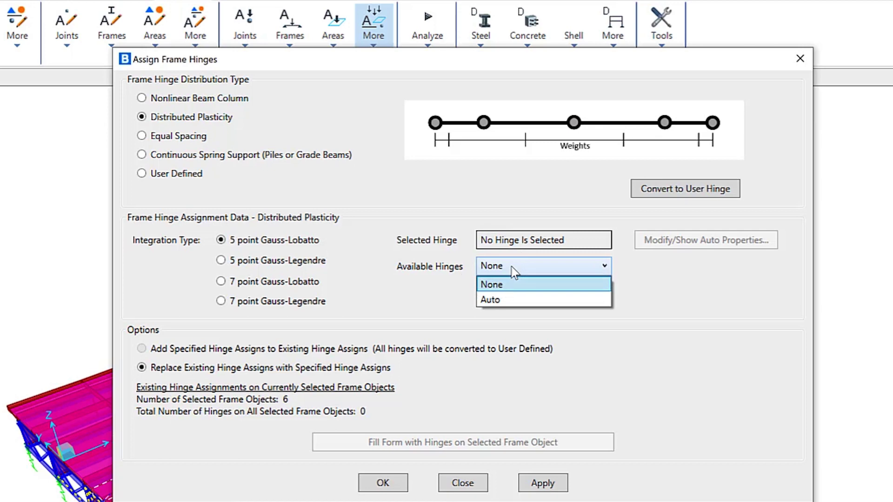
pyautogui.click(265, 281)
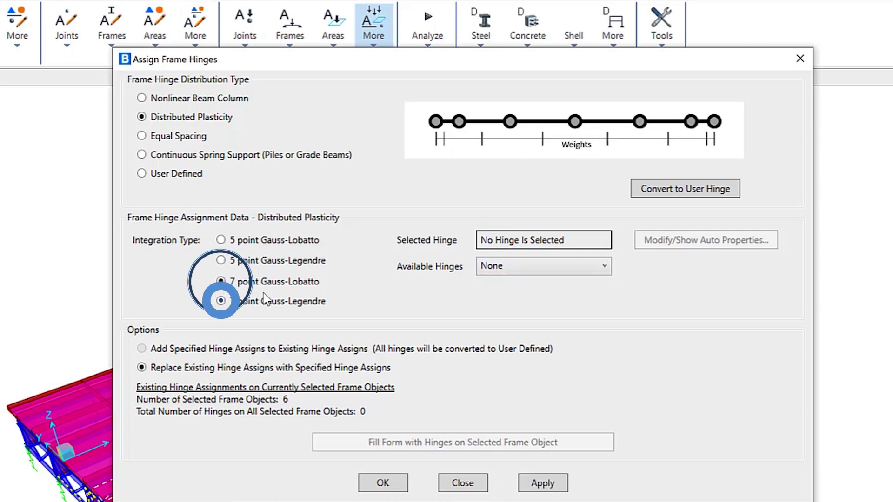
pyautogui.click(263, 300)
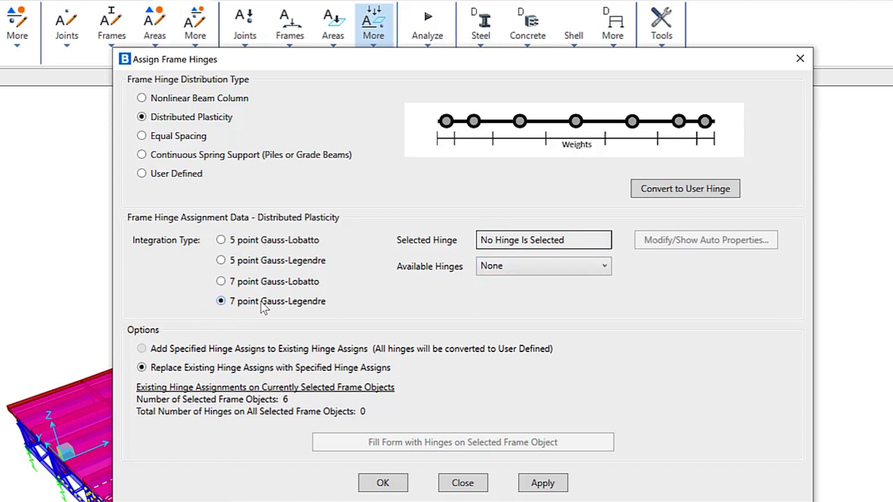
pyautogui.click(179, 136)
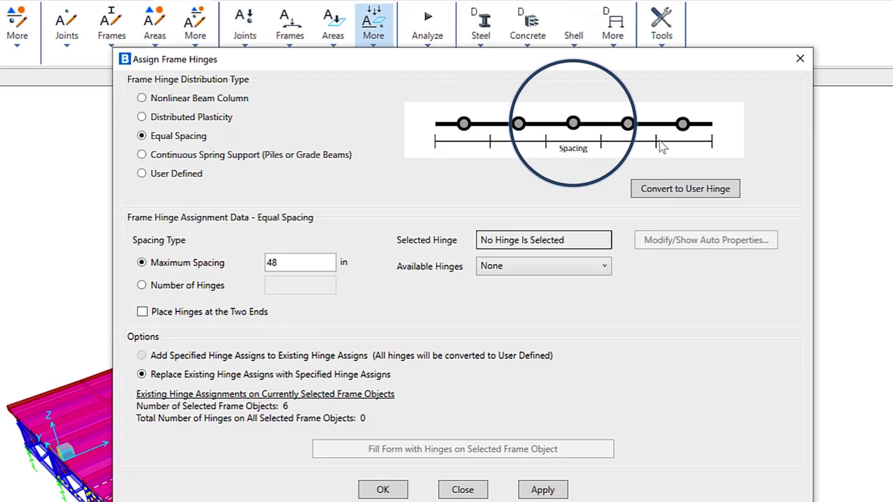
# - Set hinge distribution to Continuous Spring Support, then to User Defined placement
pyautogui.click(258, 158)
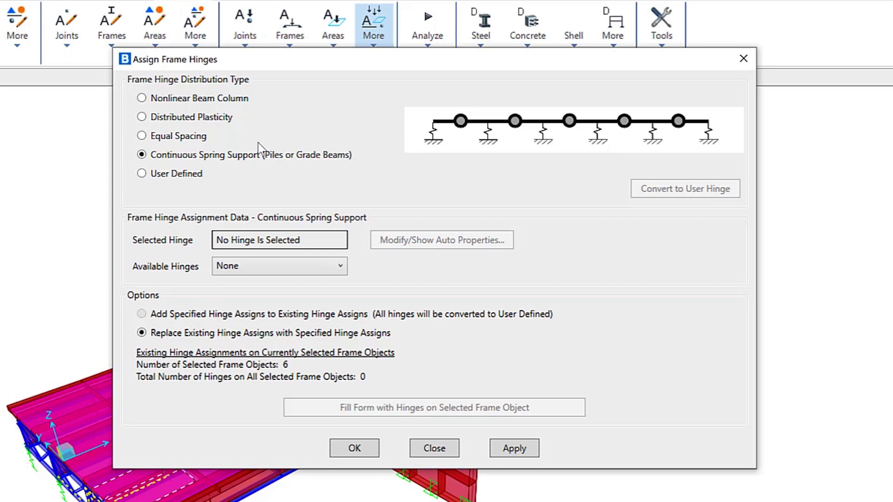
pyautogui.click(183, 177)
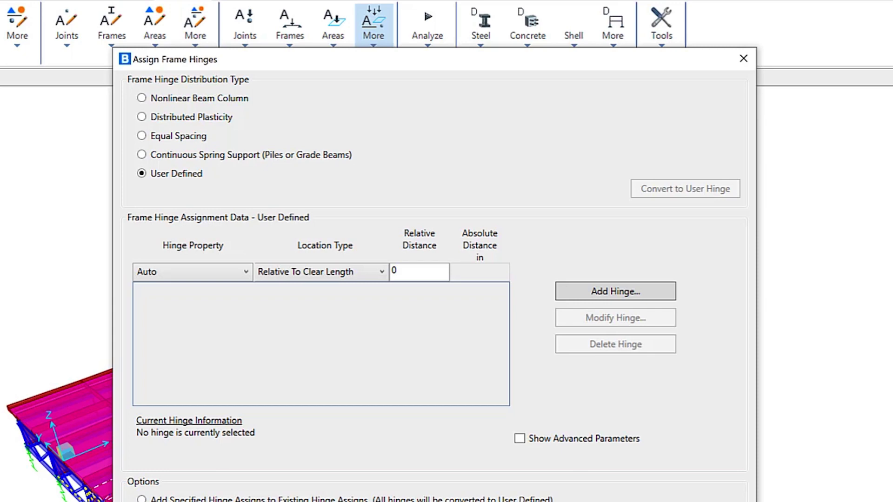
# - Inspect the auto hinge type and ASCE 41-17 hinge table, then cancel without adding a hinge
pyautogui.click(572, 293)
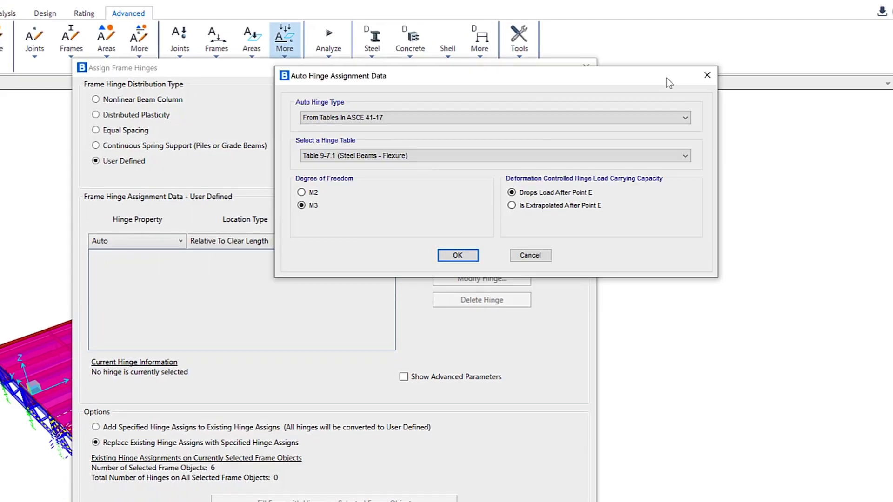
pyautogui.moveTo(841, 72); pyautogui.dragTo(892, 96)
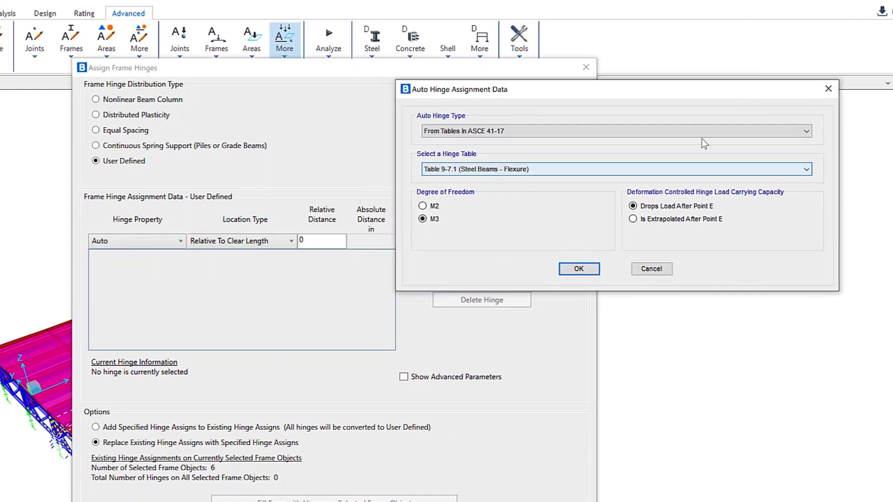
pyautogui.click(551, 132)
pyautogui.click(547, 171)
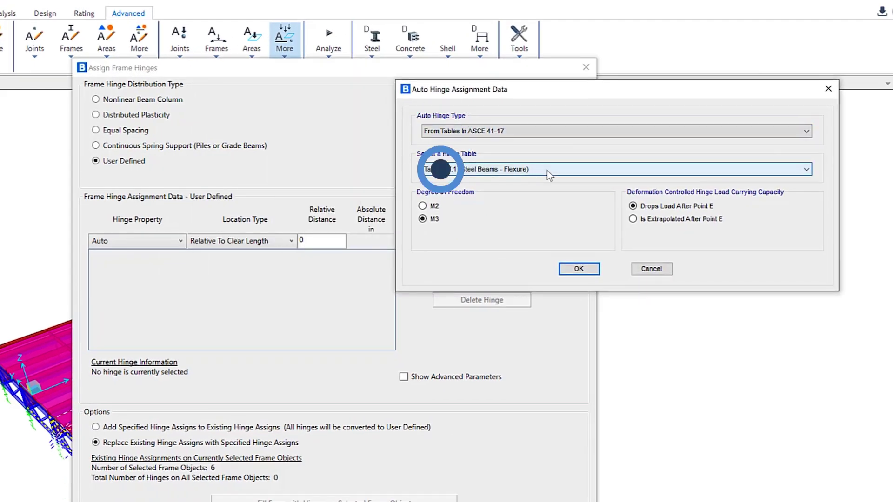
pyautogui.click(649, 269)
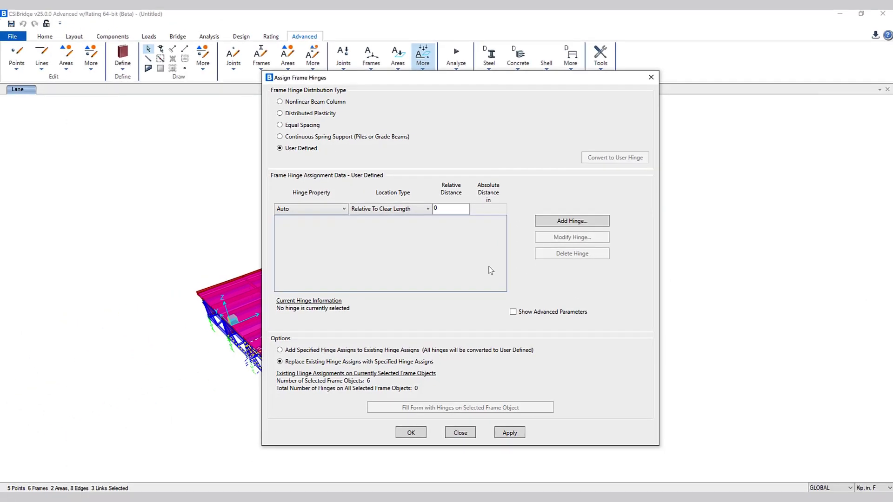
# - Close the hinge dialog and open BENT1 from the bent substructure components
pyautogui.click(460, 432)
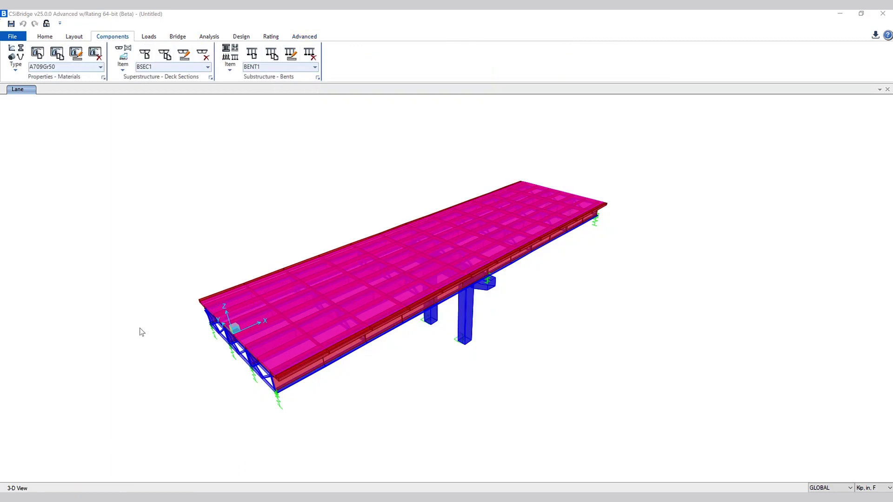
pyautogui.keyDown('shift'); pyautogui.moveTo(410, 244); pyautogui.dragTo(452, 225, button='middle'); pyautogui.keyUp('shift')
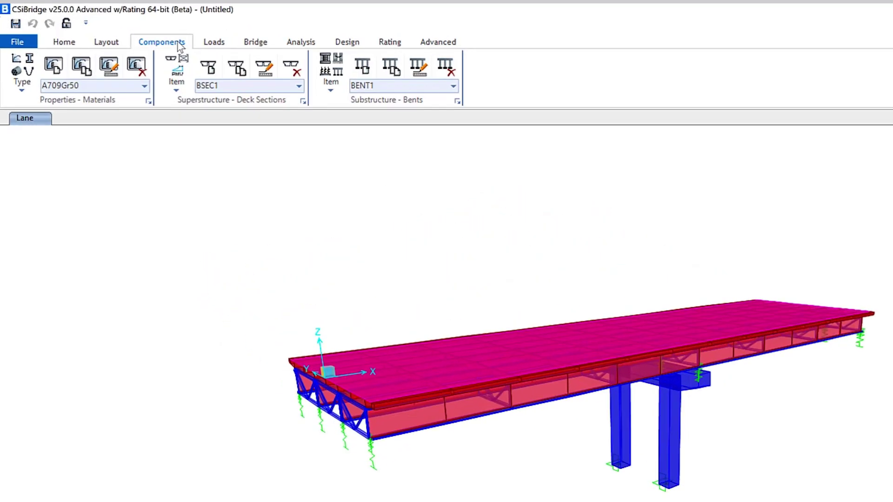
pyautogui.click(112, 37)
pyautogui.click(375, 99)
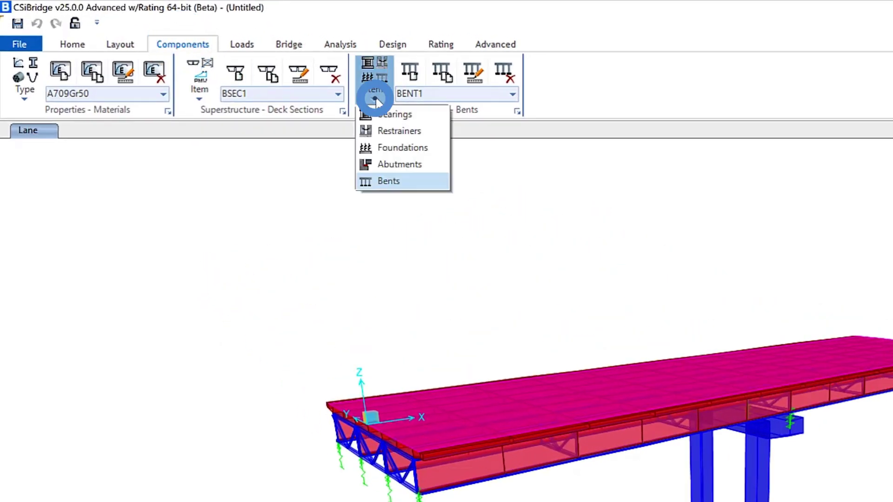
pyautogui.click(383, 181)
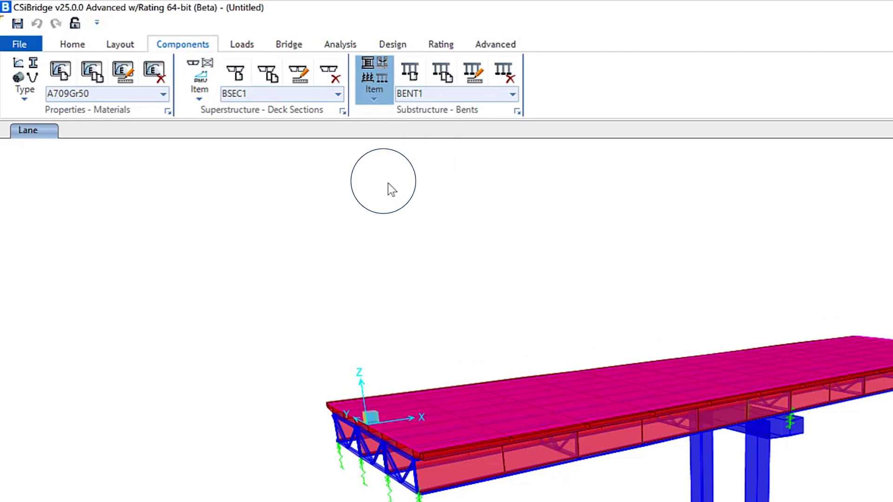
pyautogui.click(474, 73)
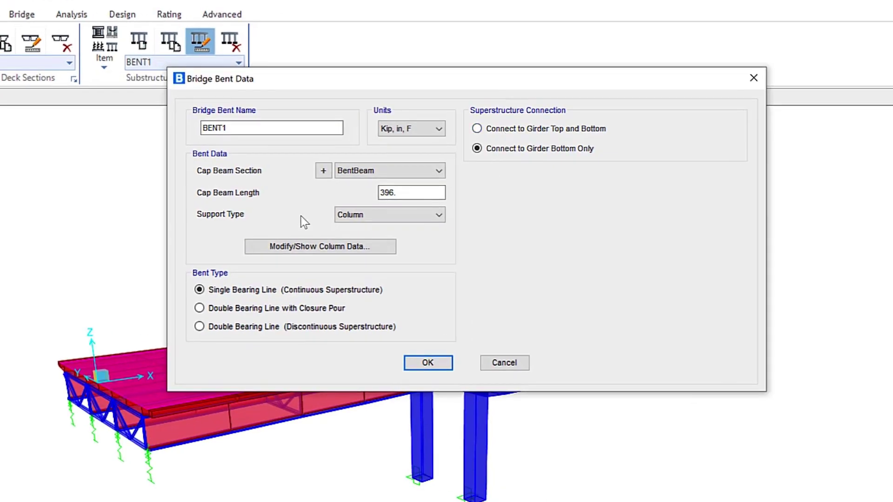
# - Make BENT1 a wall support with a 360 in wide, 24 in thick, 300 in tall wall
pyautogui.click(216, 213)
pyautogui.click(381, 215)
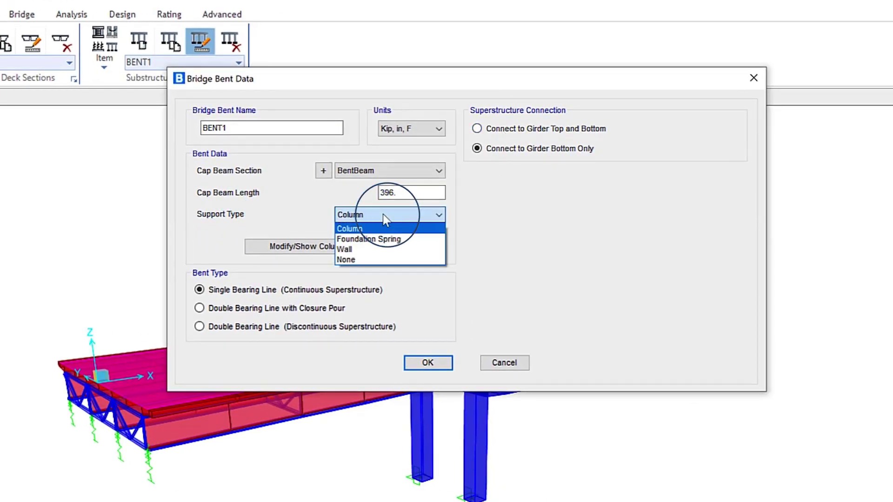
pyautogui.click(358, 250)
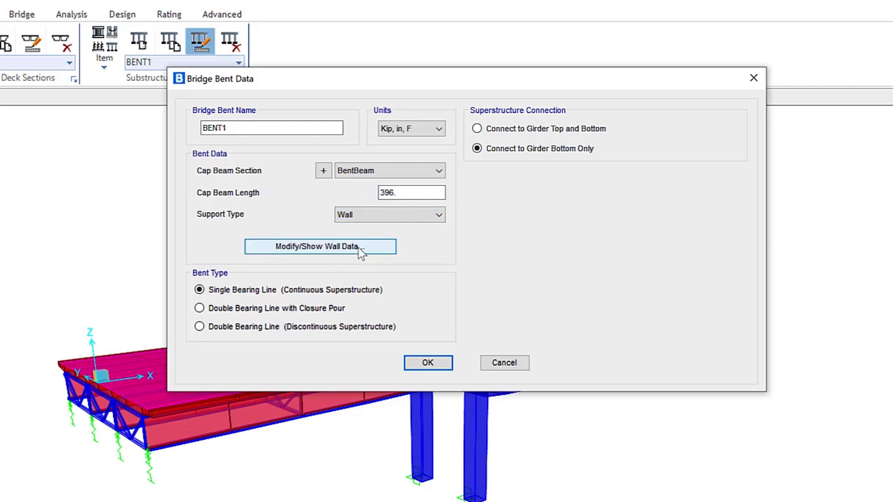
pyautogui.click(318, 246)
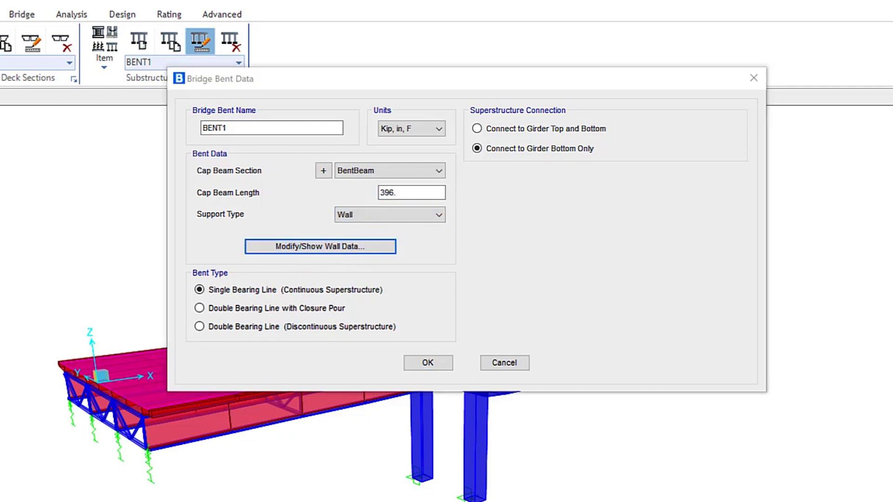
pyautogui.moveTo(341, 170); pyautogui.dragTo(537, 135)
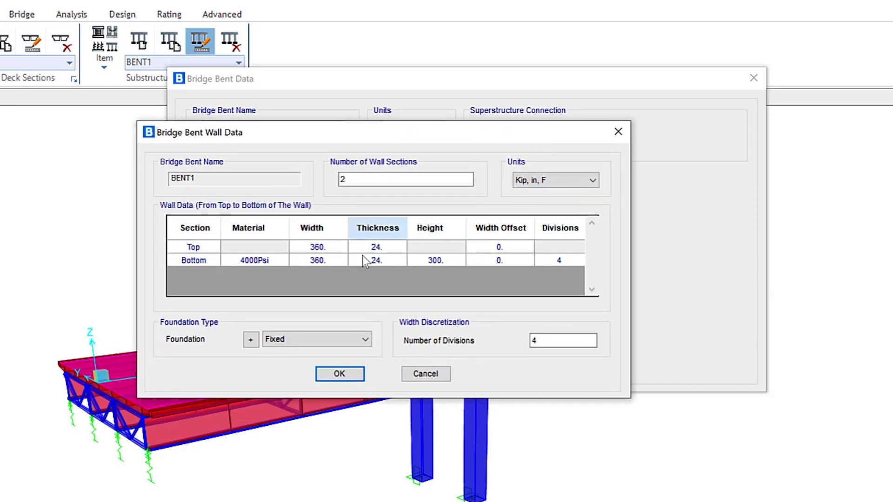
pyautogui.click(317, 259)
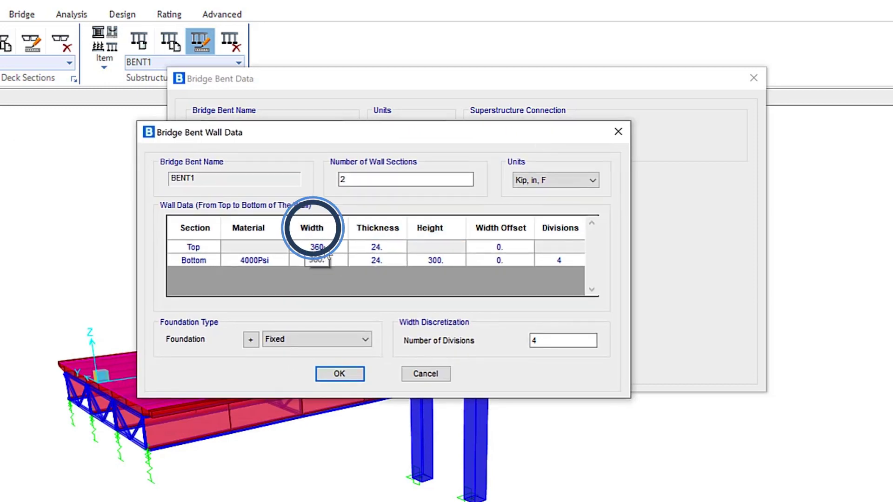
pyautogui.click(372, 259)
pyautogui.click(435, 260)
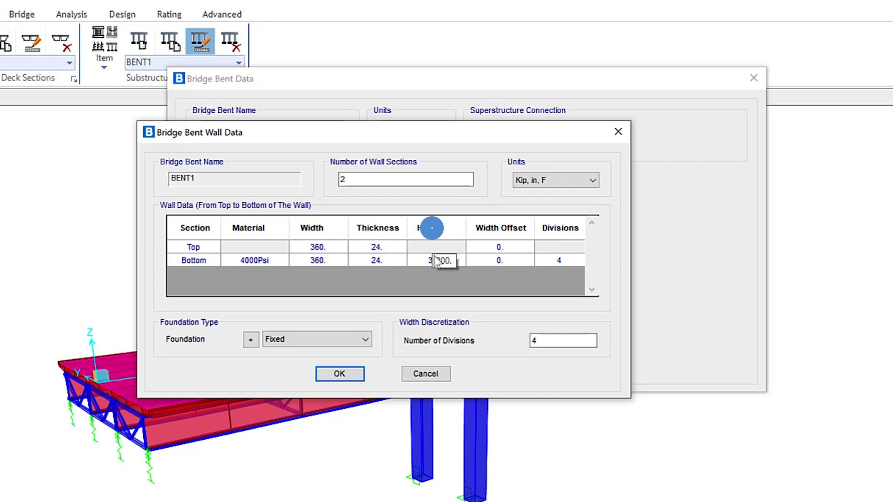
pyautogui.click(280, 260)
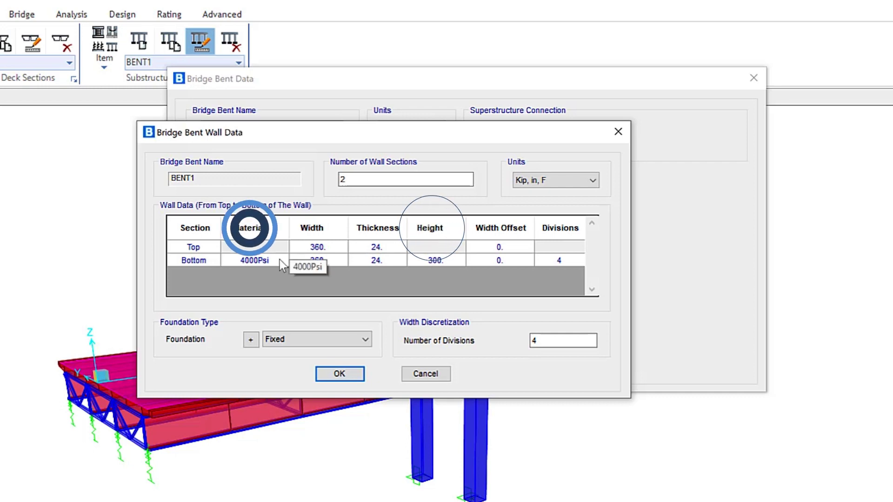
# - Keep the wall foundation Fixed and confirm the BENT1 definition
pyautogui.click(286, 344)
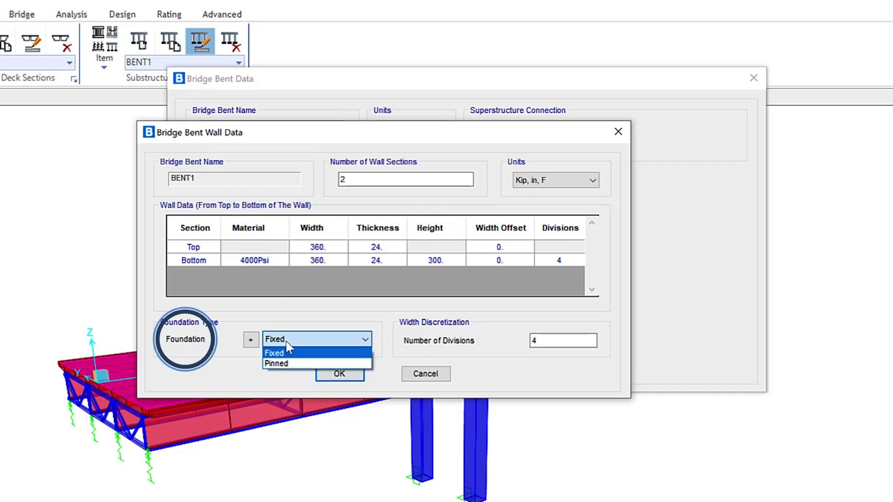
pyautogui.click(515, 350)
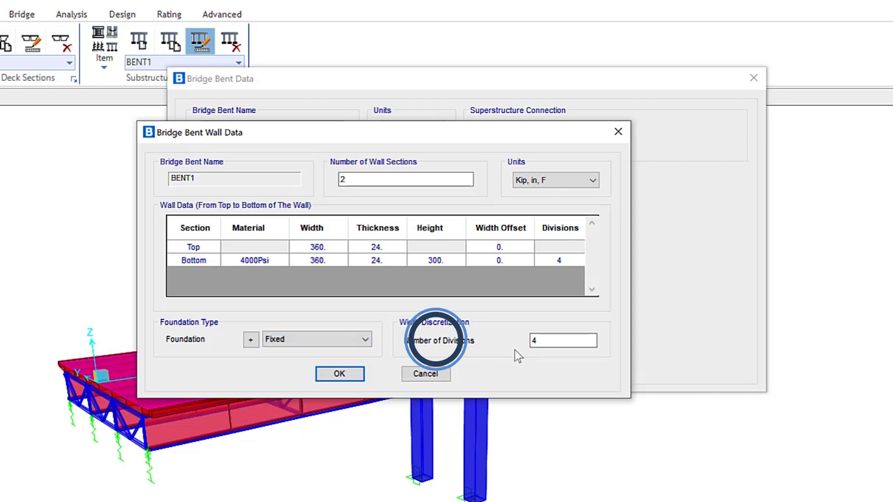
pyautogui.click(339, 373)
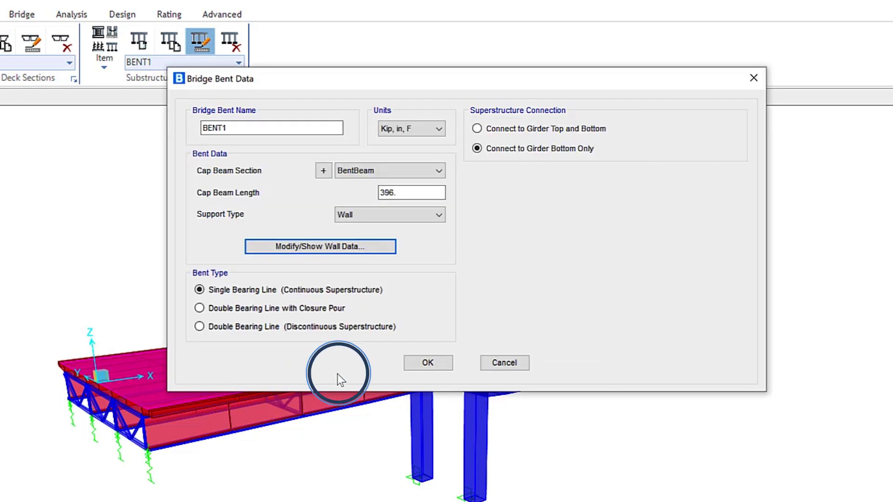
pyautogui.click(426, 363)
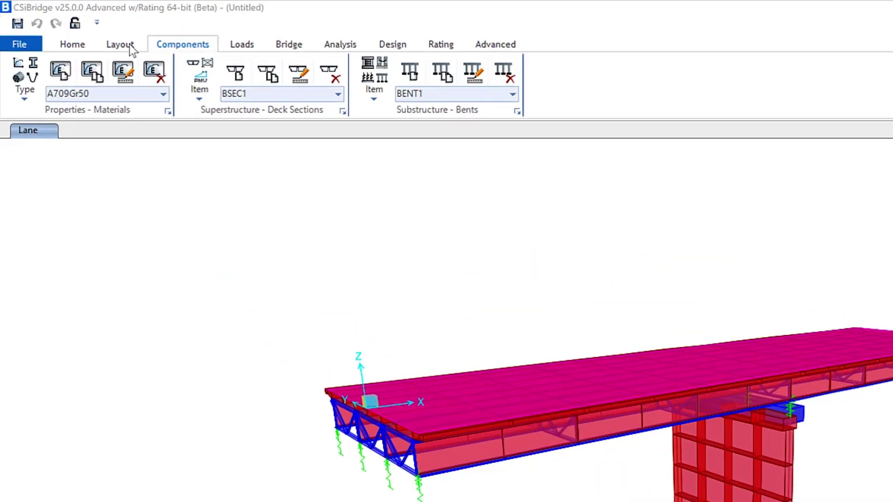
# - Change layout line BLL1's end station to 5000
pyautogui.click(74, 36)
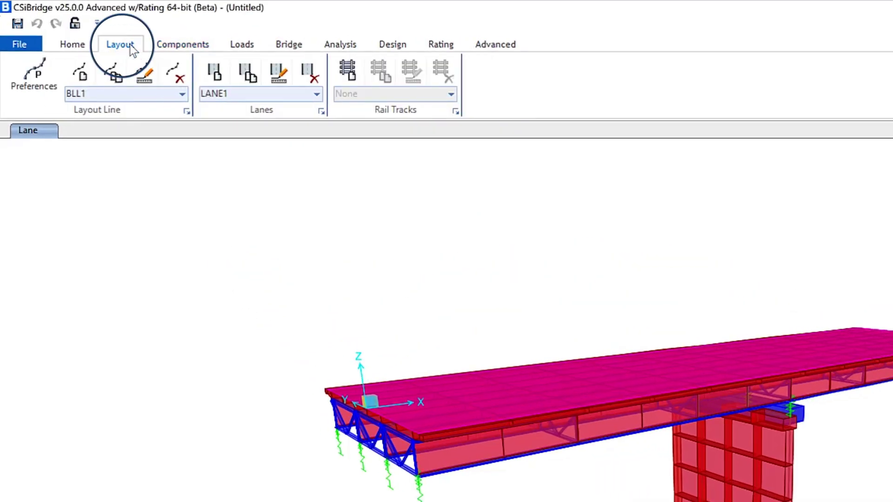
pyautogui.click(146, 73)
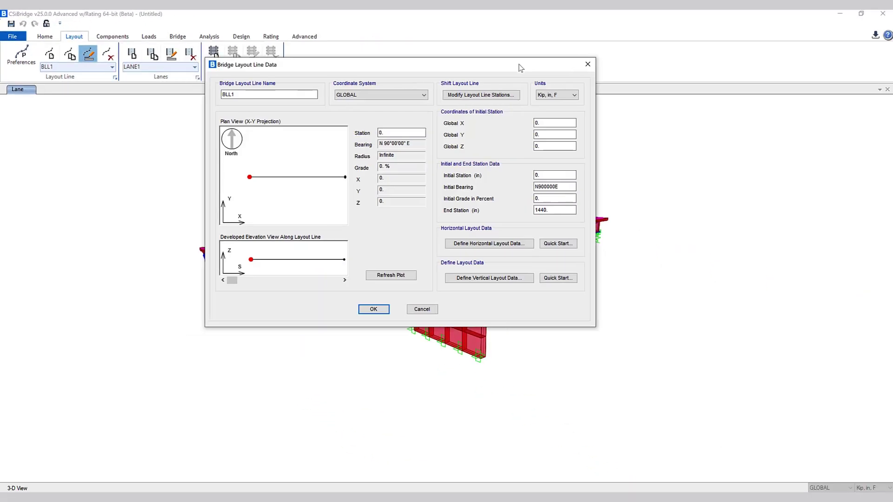
pyautogui.doubleClick(554, 210)
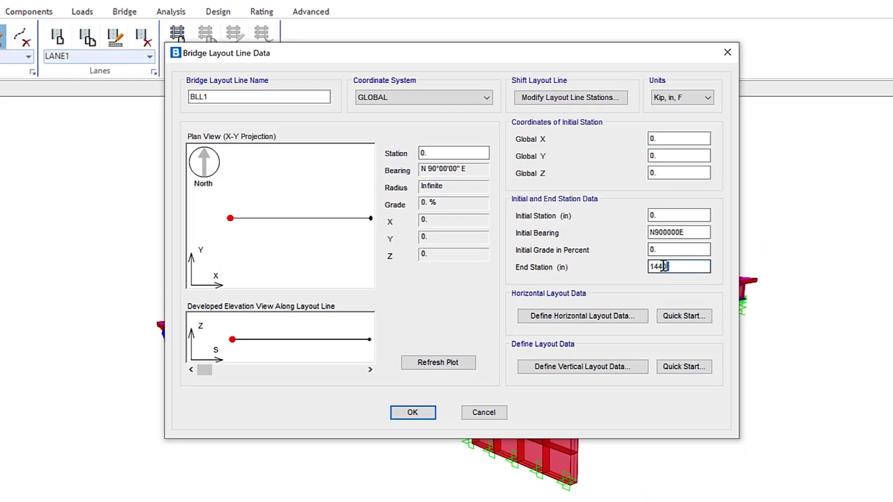
pyautogui.write('5000')
# - Insert a Circle Right by Radius segment ending at station 3000 with radius 8000
pyautogui.click(586, 321)
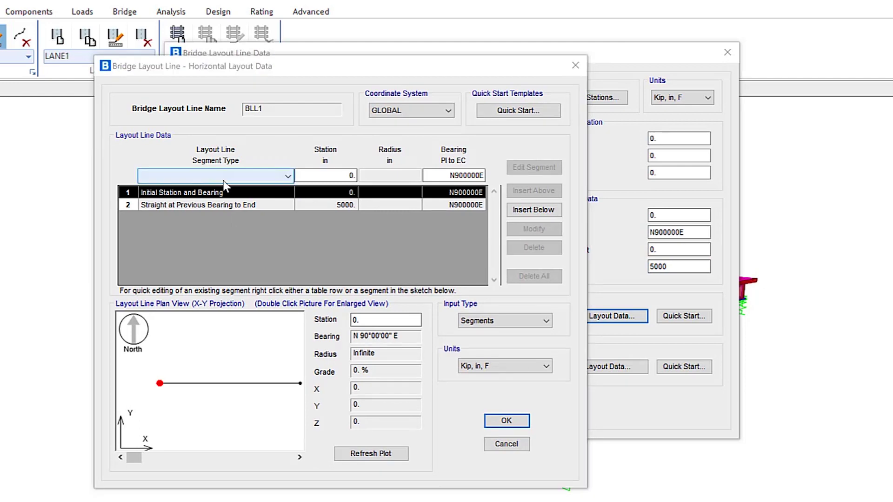
pyautogui.click(214, 175)
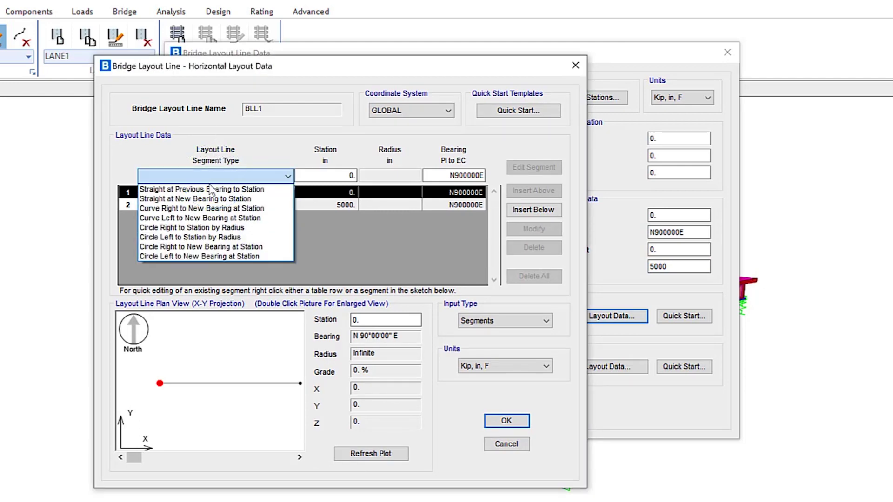
pyautogui.moveTo(213, 230); pyautogui.dragTo(225, 232)
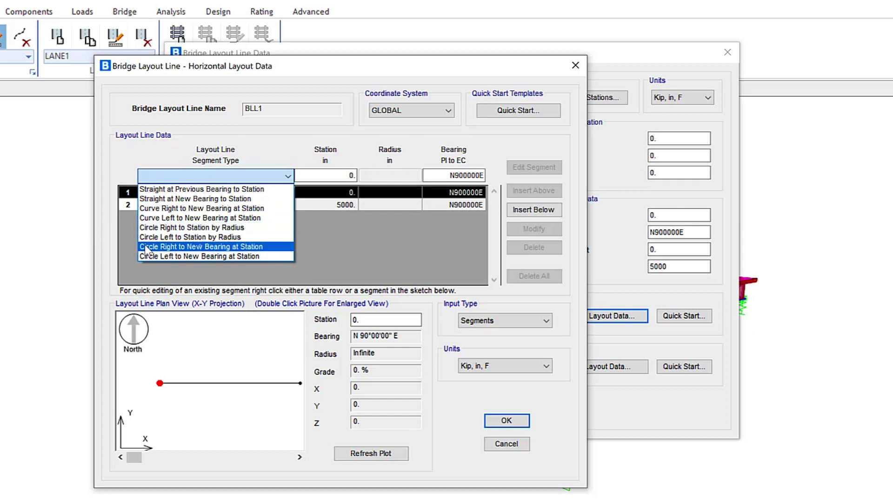
pyautogui.click(181, 250)
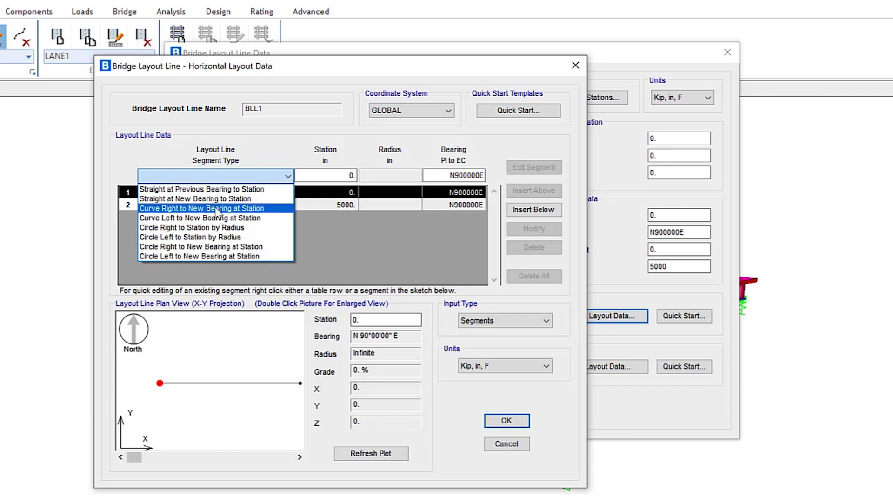
pyautogui.click(209, 228)
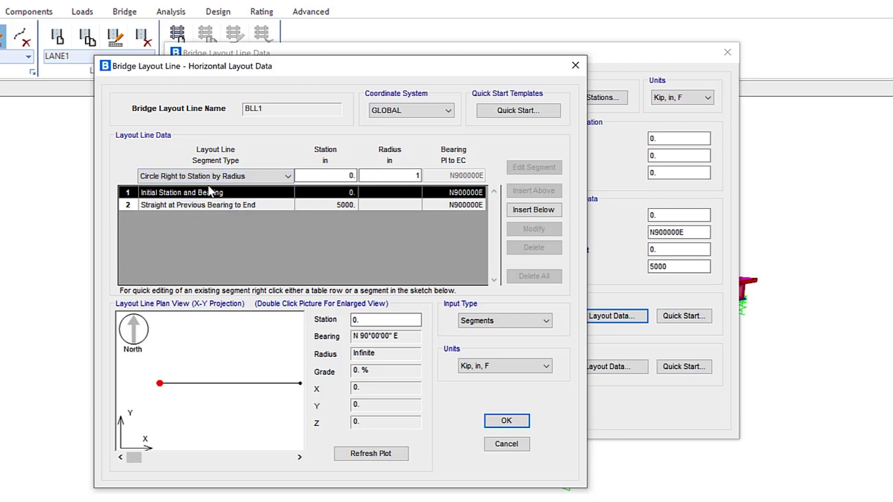
pyautogui.doubleClick(349, 176)
pyautogui.write('3000')
pyautogui.click(391, 176)
pyautogui.write('8000')
pyautogui.click(533, 209)
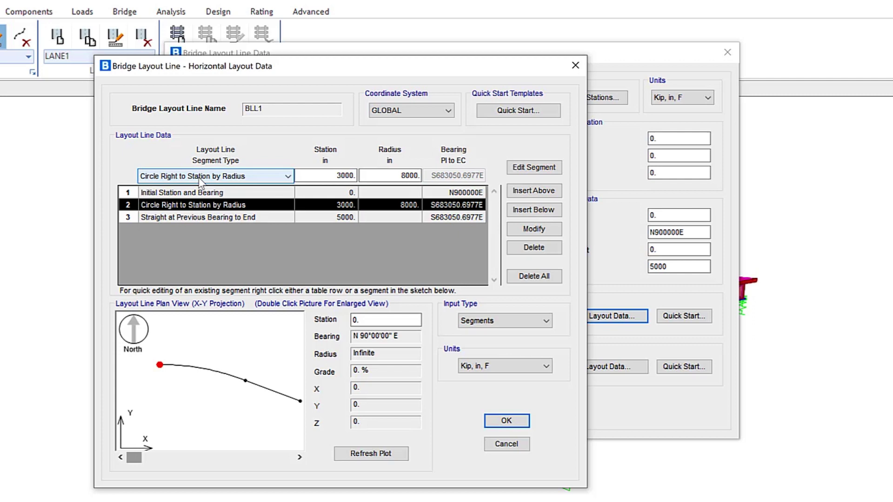
# - Insert a Circle Left by Radius segment ending at station 4500 with radius 8000
pyautogui.click(210, 377)
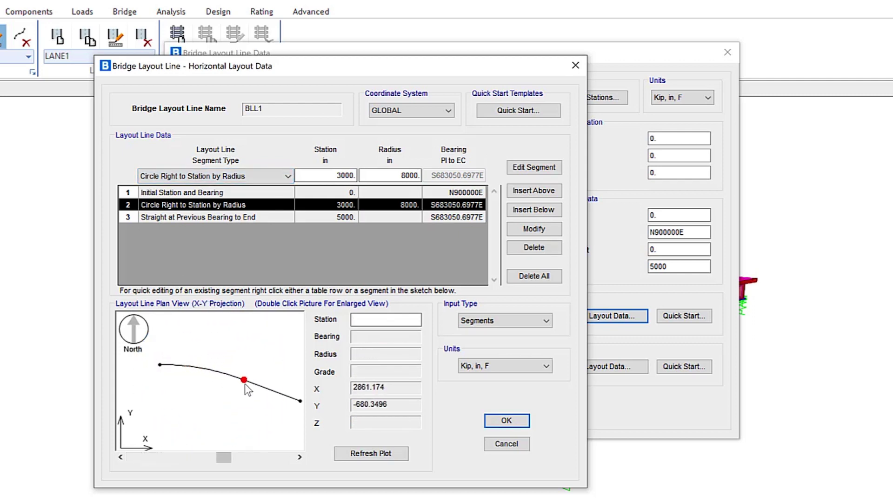
pyautogui.click(272, 391)
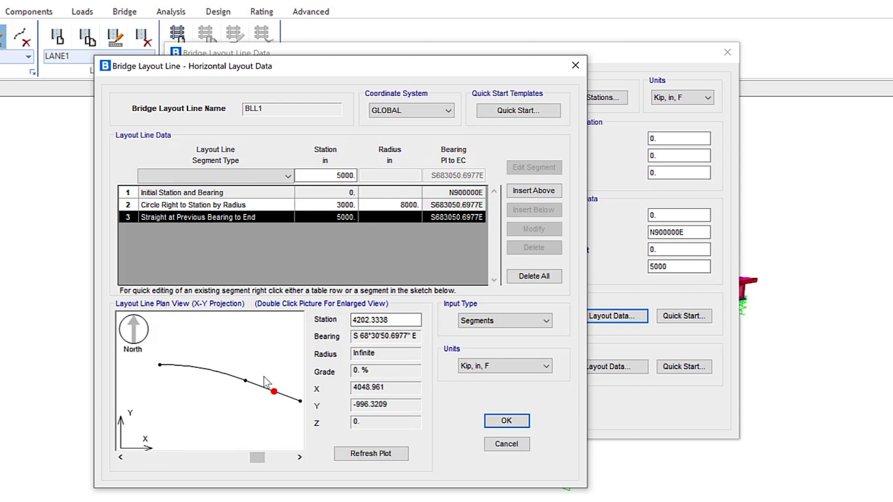
pyautogui.click(189, 176)
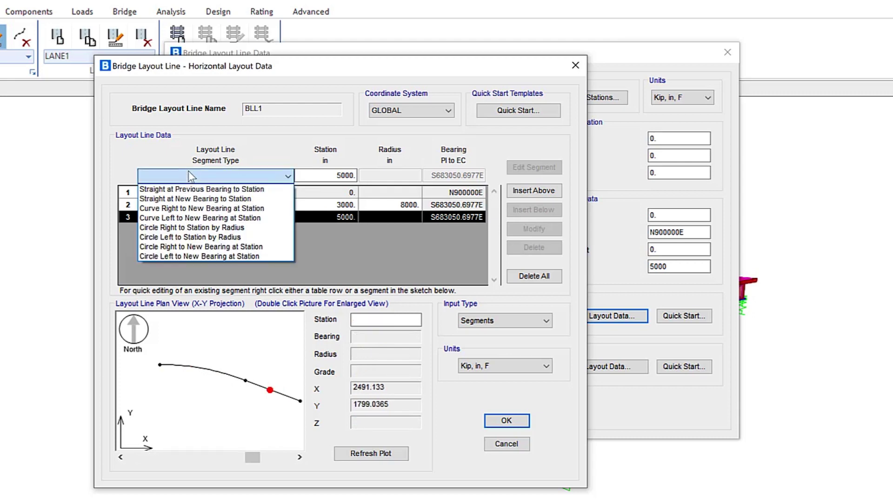
pyautogui.click(189, 237)
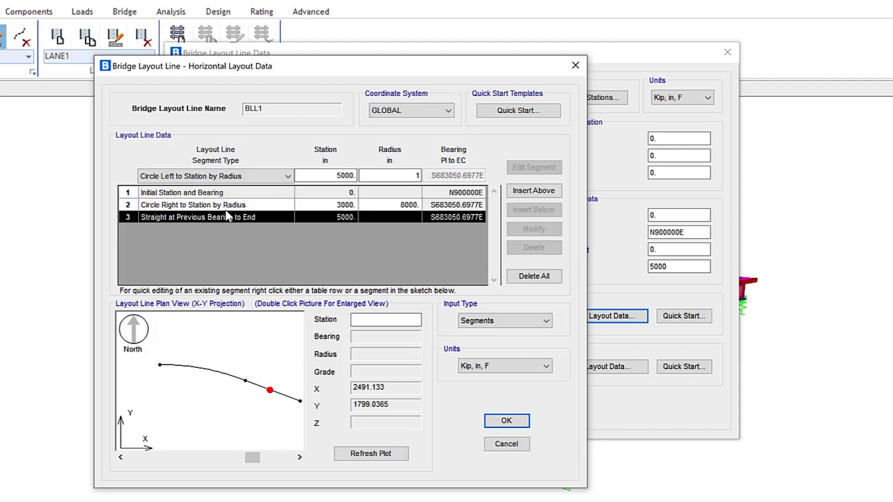
pyautogui.doubleClick(326, 176)
pyautogui.write('4500')
pyautogui.doubleClick(390, 176)
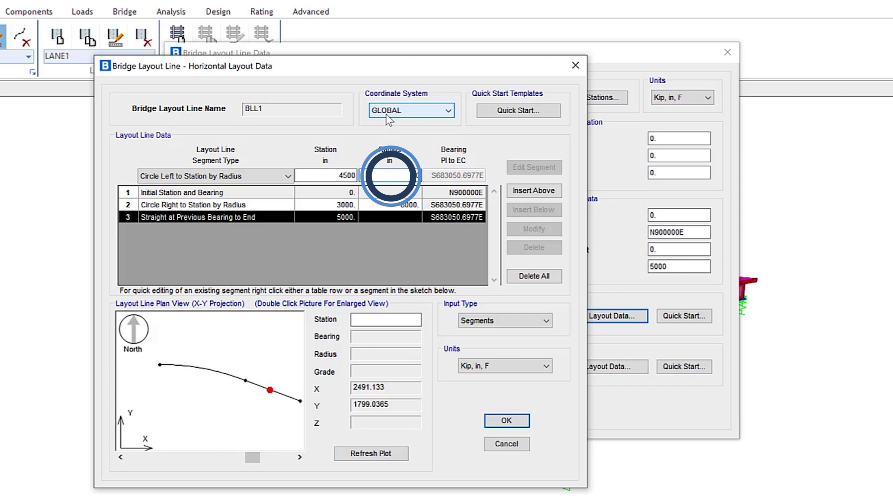
pyautogui.write('8000')
pyautogui.click(533, 190)
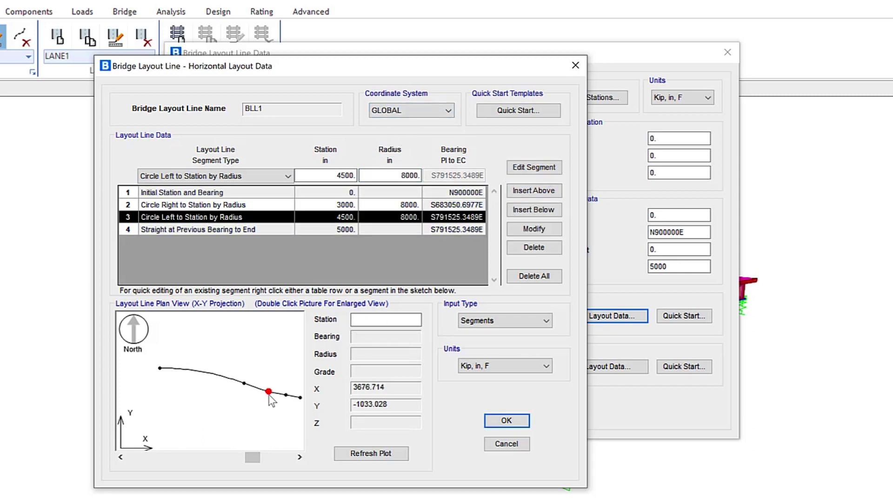
# - Review the left curve and final straight, then accept the horizontal layout data
pyautogui.click(298, 400)
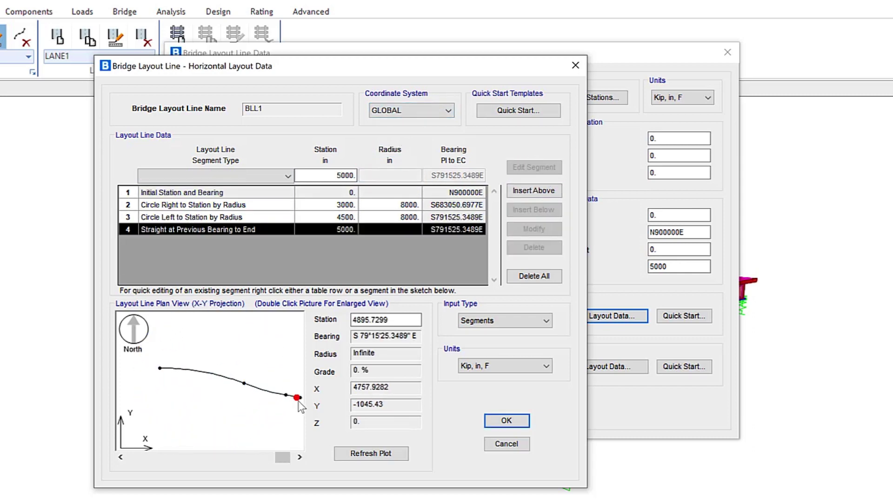
pyautogui.click(270, 391)
pyautogui.click(192, 176)
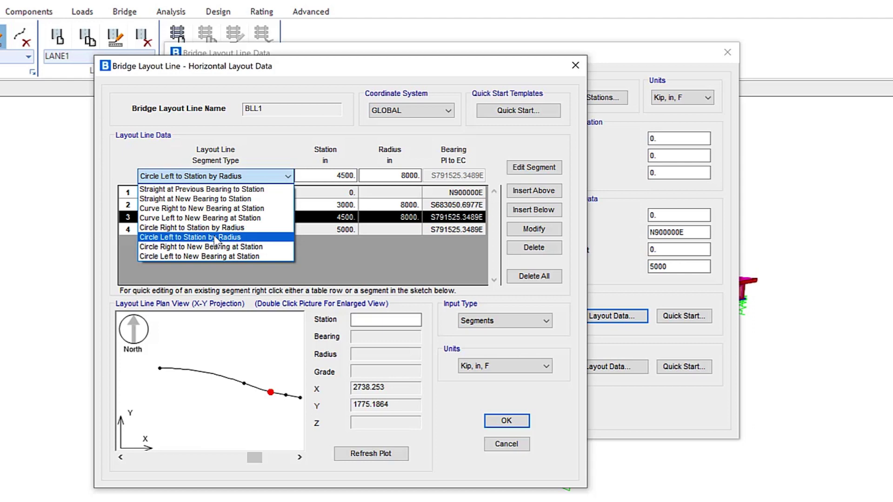
pyautogui.click(506, 421)
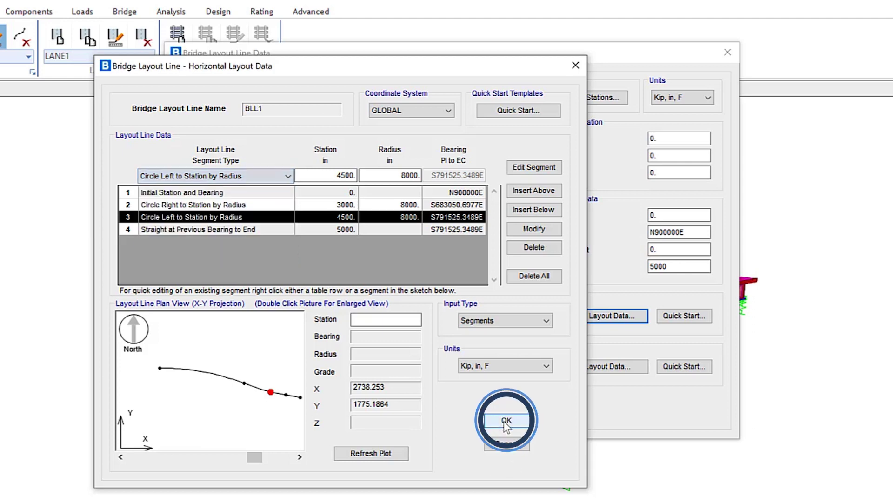
pyautogui.click(413, 413)
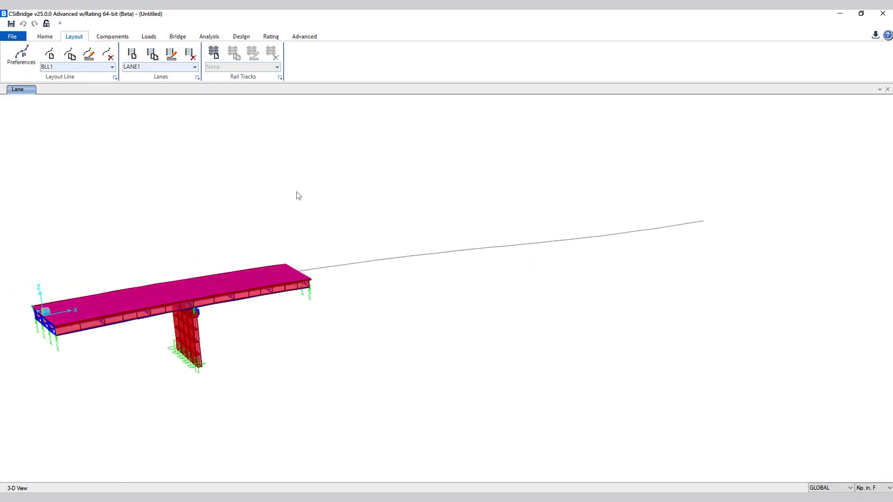
pyautogui.click(44, 37)
pyautogui.click(50, 58)
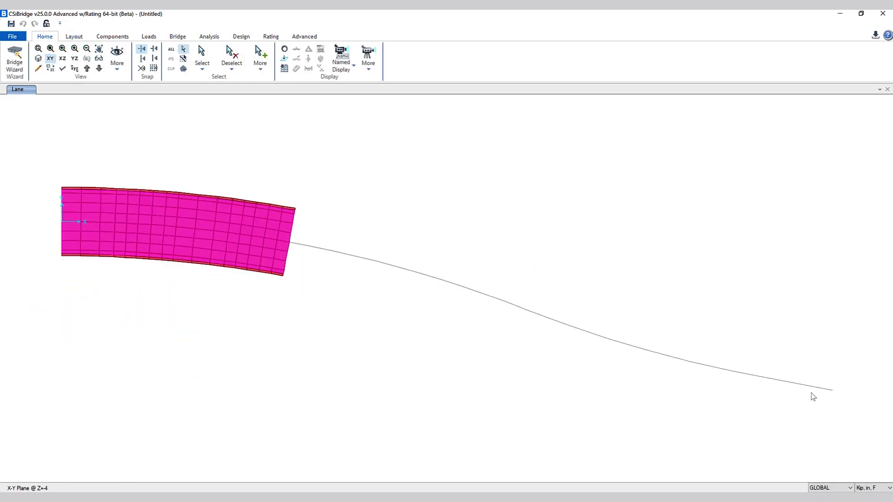
pyautogui.click(38, 58)
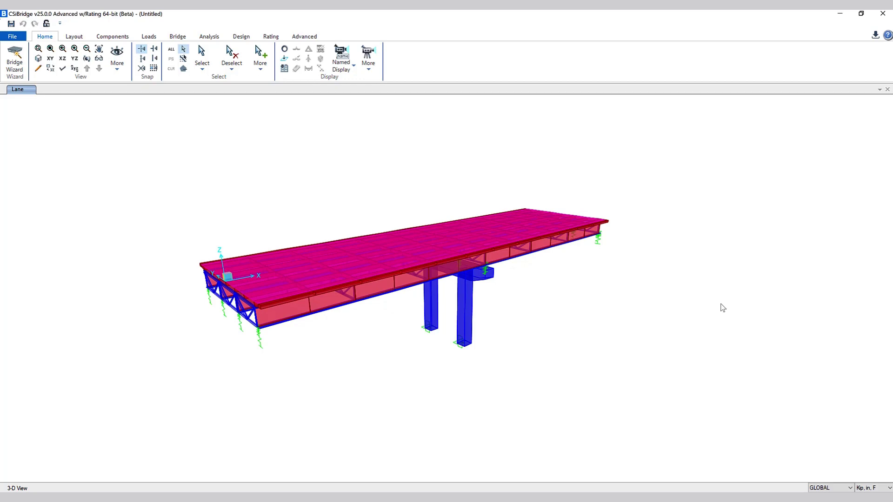
# - Add deck section BSEC2 as a Concrete Deck on Composite Girders, Precast Box Girder type
pyautogui.click(113, 36)
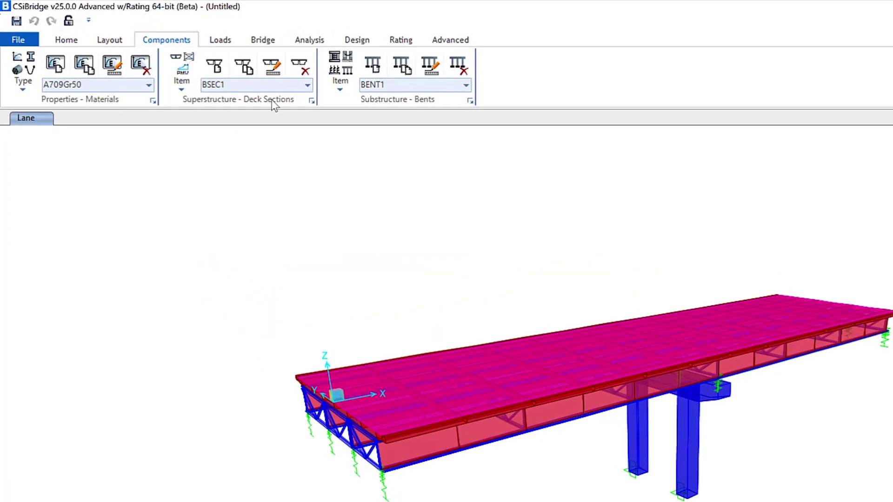
pyautogui.click(214, 65)
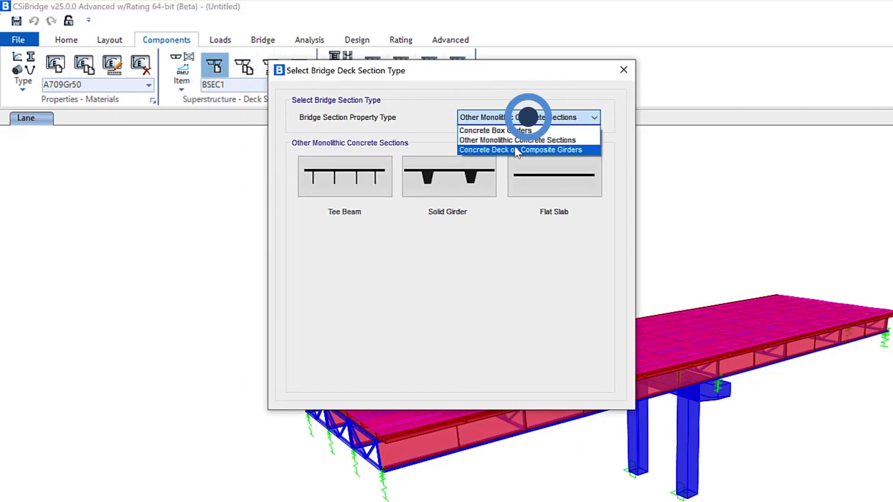
pyautogui.click(528, 150)
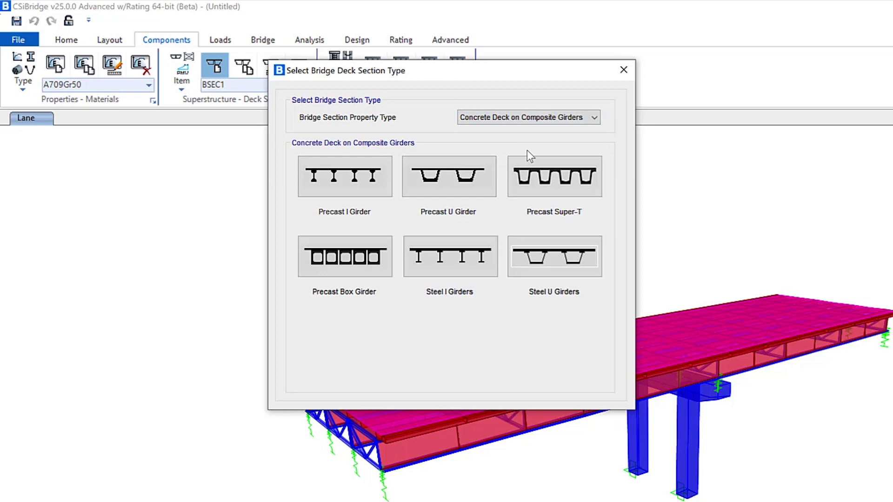
pyautogui.click(344, 257)
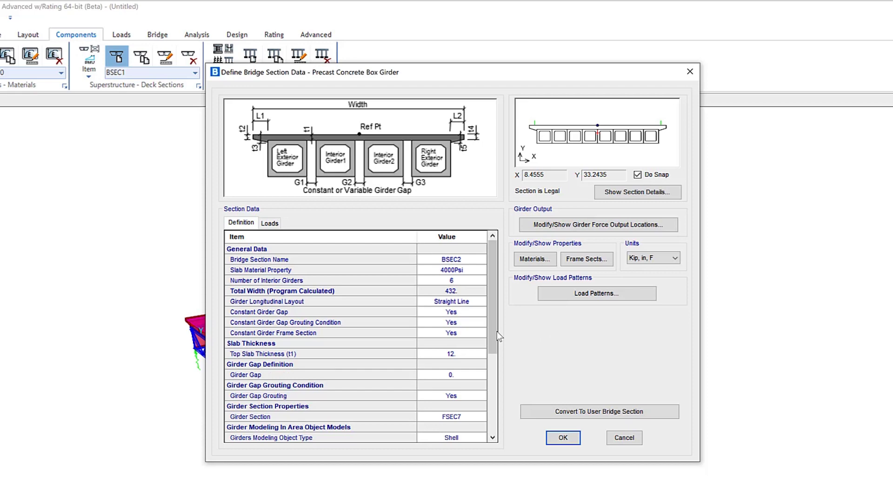
# - Scroll through BSEC2's section data and show its girder force output locations
pyautogui.moveTo(496, 335); pyautogui.dragTo(486, 381)
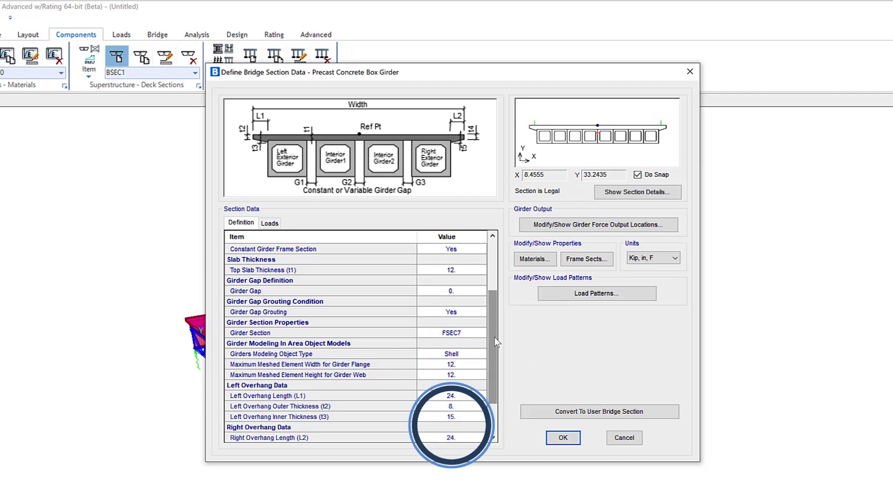
pyautogui.moveTo(495, 341)
pyautogui.mouseDown()
pyautogui.moveTo(491, 363)
pyautogui.moveTo(492, 330)
pyautogui.mouseUp()
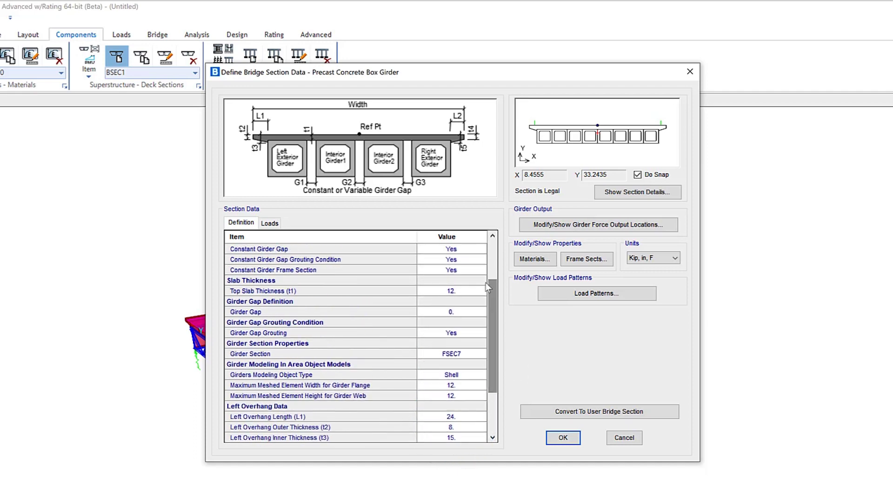
pyautogui.click(566, 228)
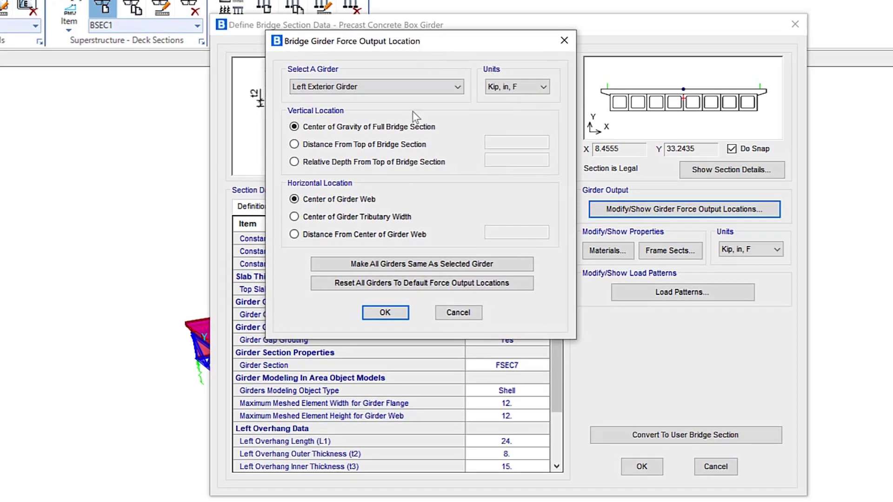
# - Check the girder list, cancel the force output locations, and accept the BSEC2 section
pyautogui.click(321, 86)
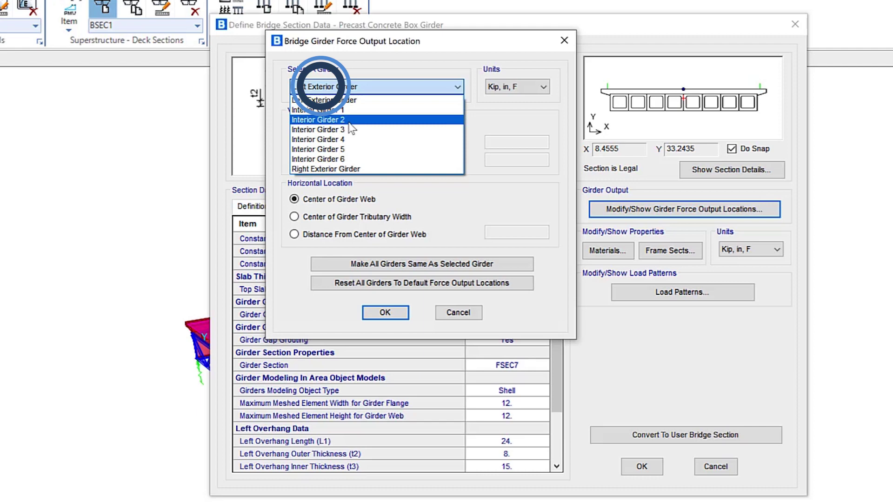
pyautogui.click(391, 45)
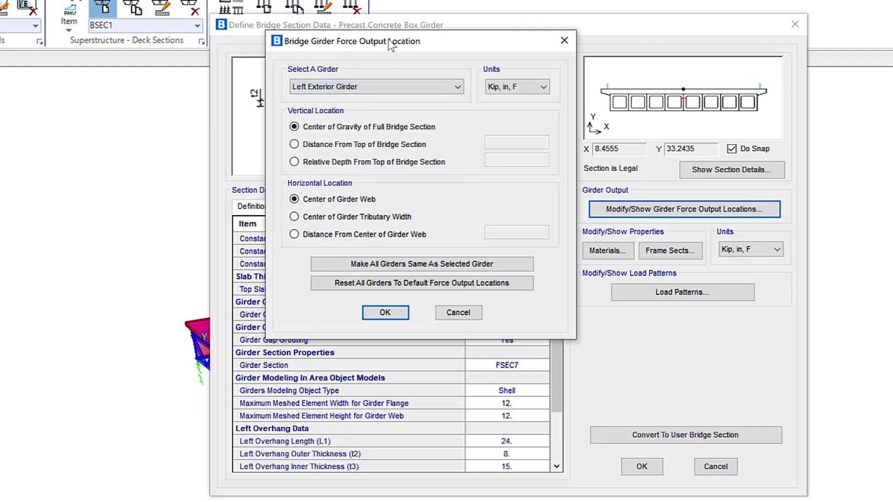
pyautogui.click(460, 315)
pyautogui.click(601, 251)
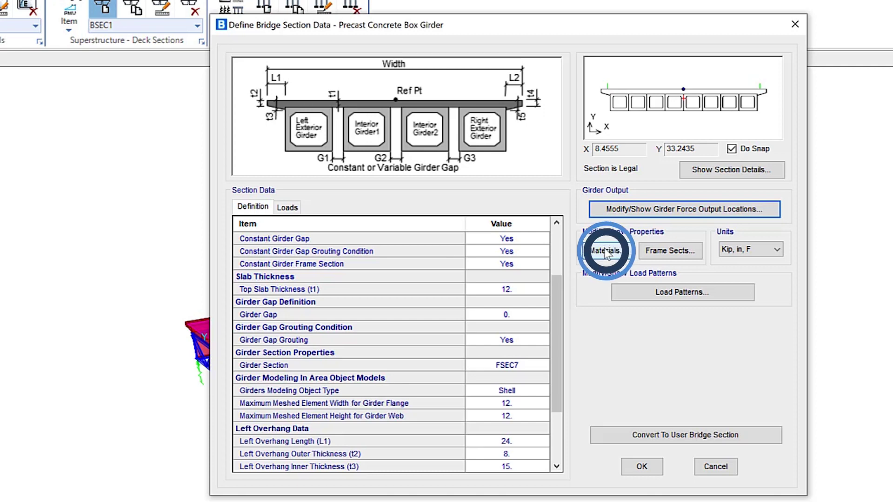
pyautogui.click(669, 252)
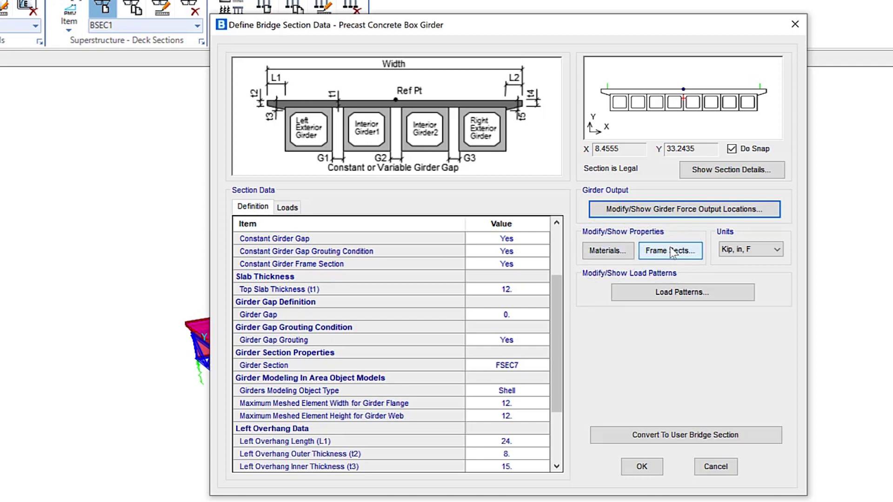
pyautogui.click(657, 296)
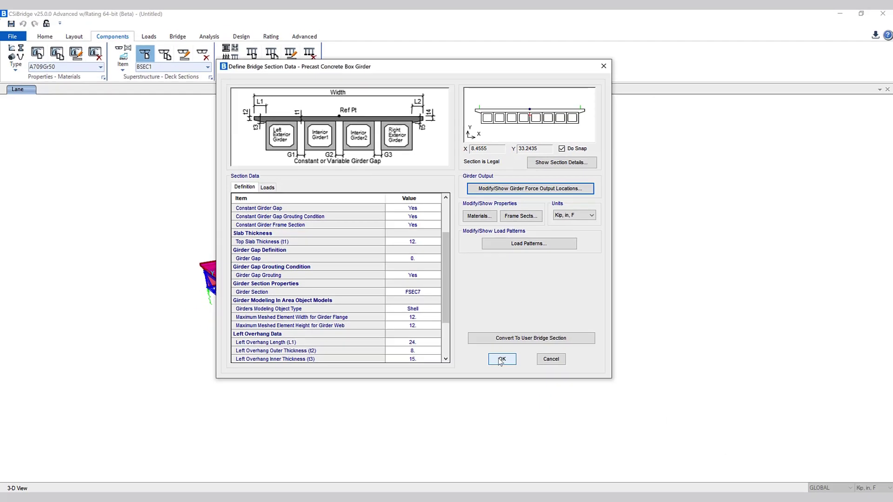
pyautogui.click(501, 359)
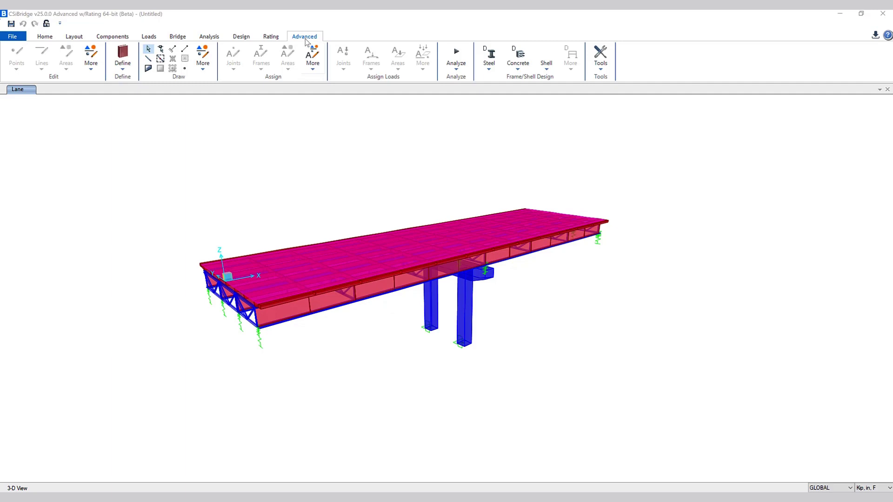
# - Check the substructure design code list, keep AASHTO LRFD 2020, and cancel the preferences
pyautogui.click(243, 37)
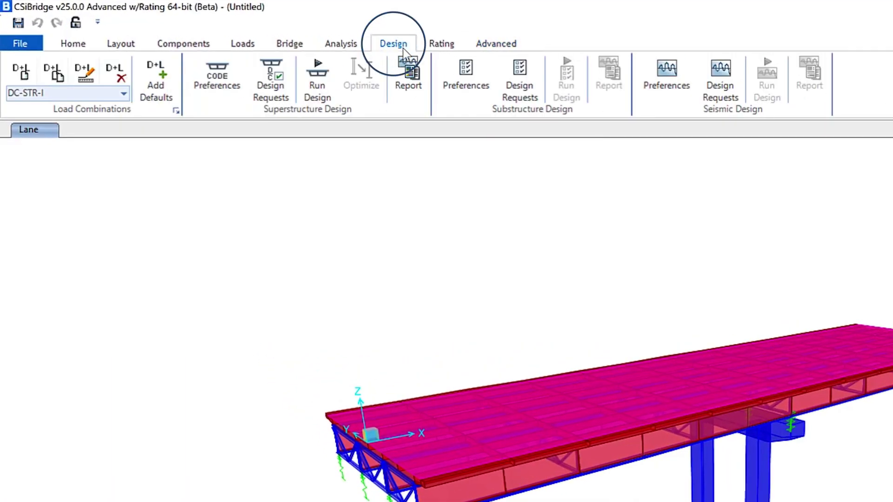
pyautogui.click(466, 75)
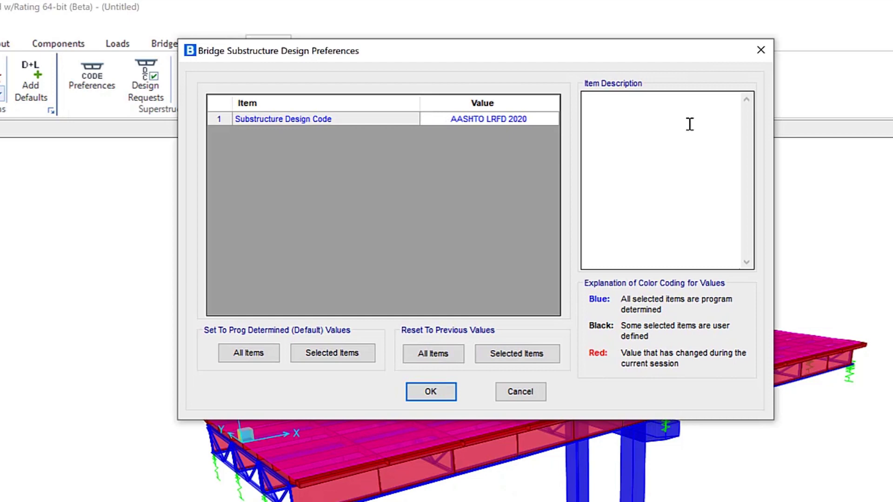
pyautogui.click(530, 123)
pyautogui.click(530, 123)
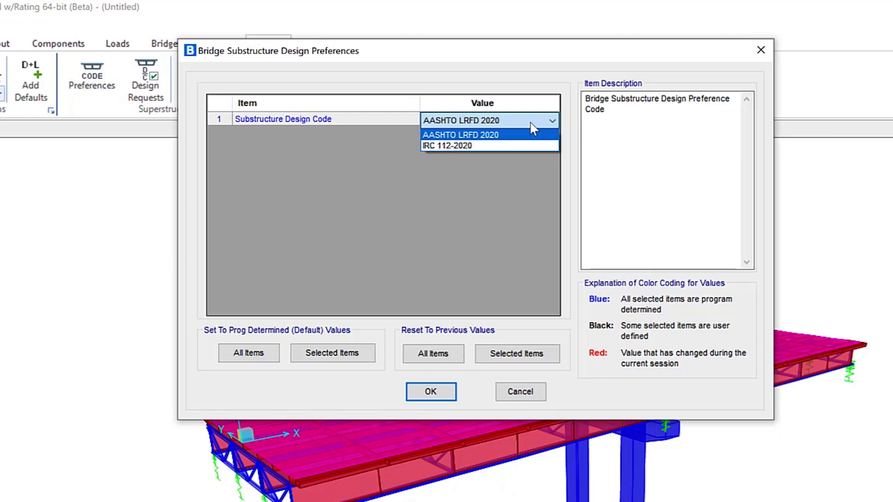
pyautogui.click(516, 136)
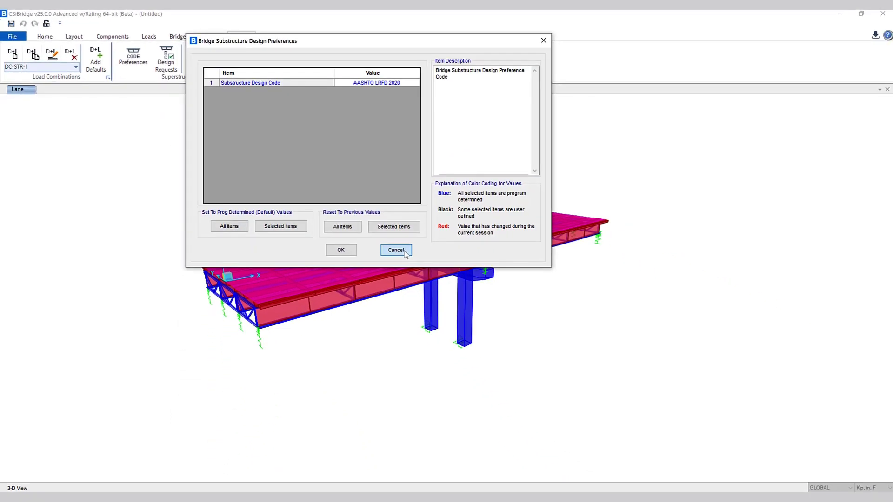
pyautogui.click(404, 251)
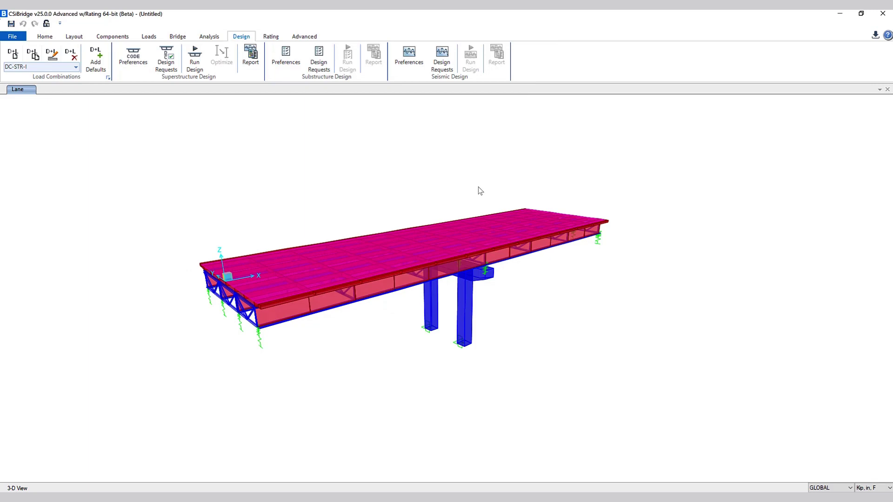
# - Add substructure request DReqSub1 for BOBJ1 checking Column Service Cracking, with demand set DSet1 using DC-STR-I
pyautogui.click(318, 63)
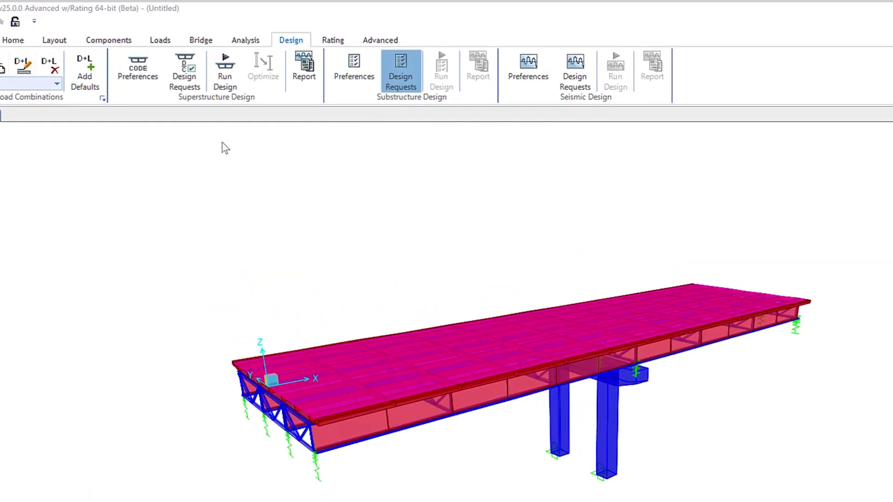
pyautogui.click(400, 70)
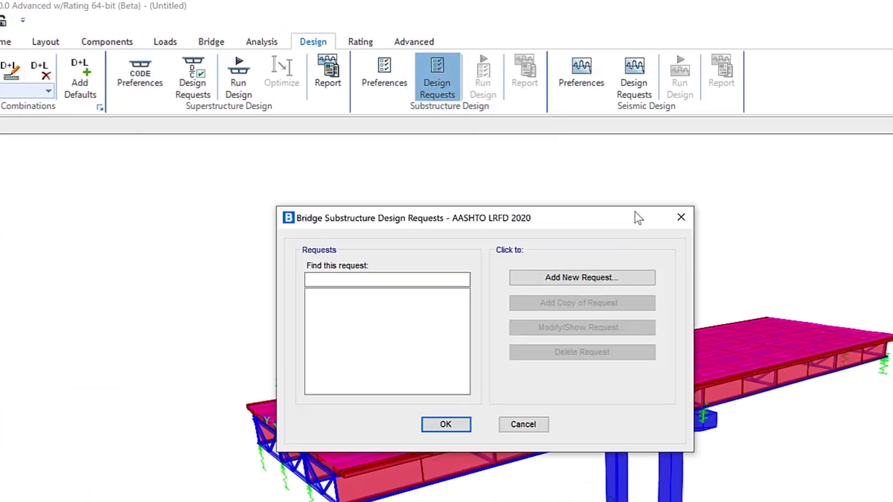
pyautogui.click(581, 277)
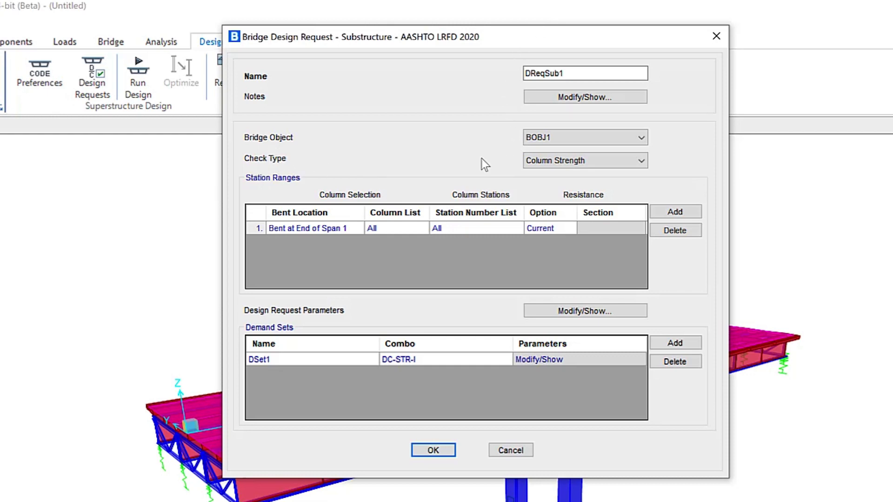
pyautogui.click(549, 163)
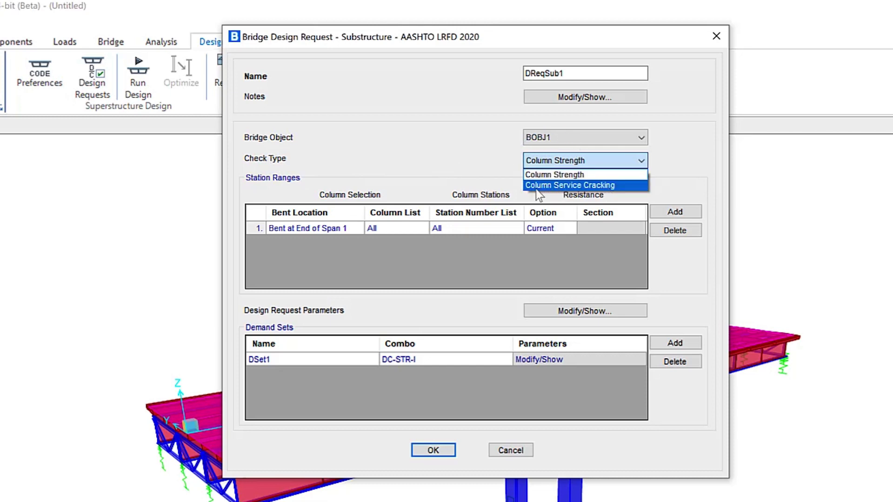
pyautogui.press('Escape')
pyautogui.press('Escape')
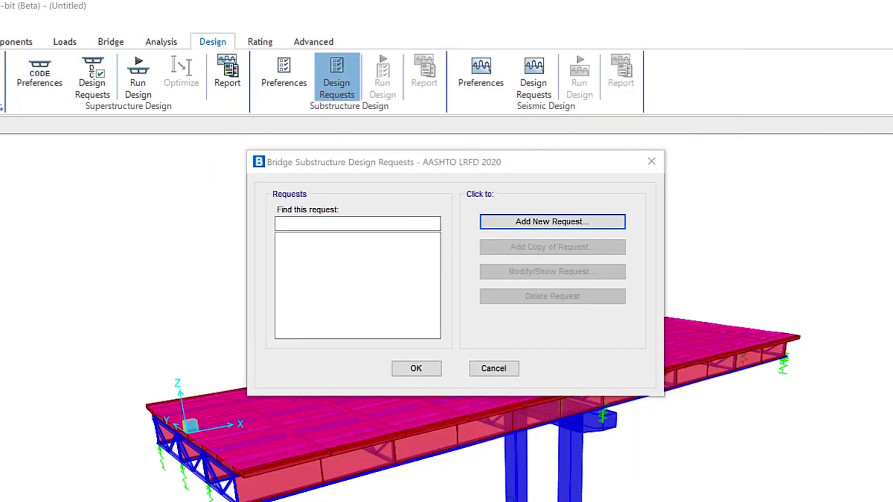
pyautogui.press('Return')
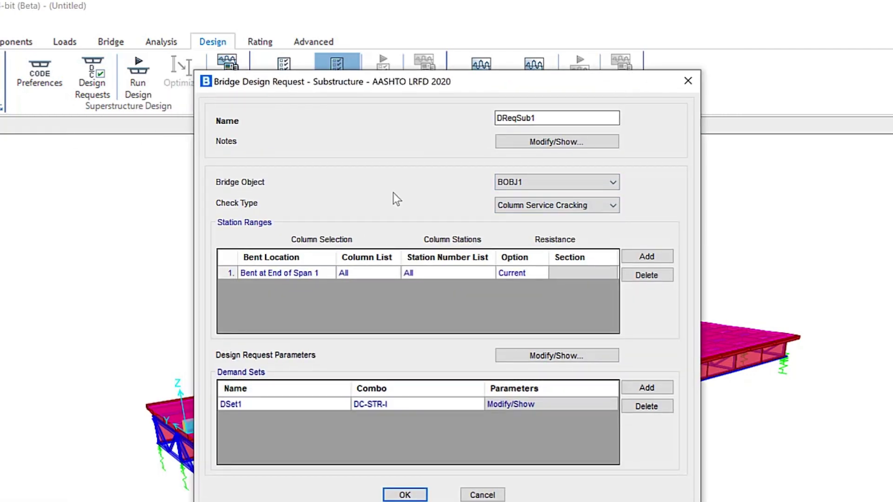